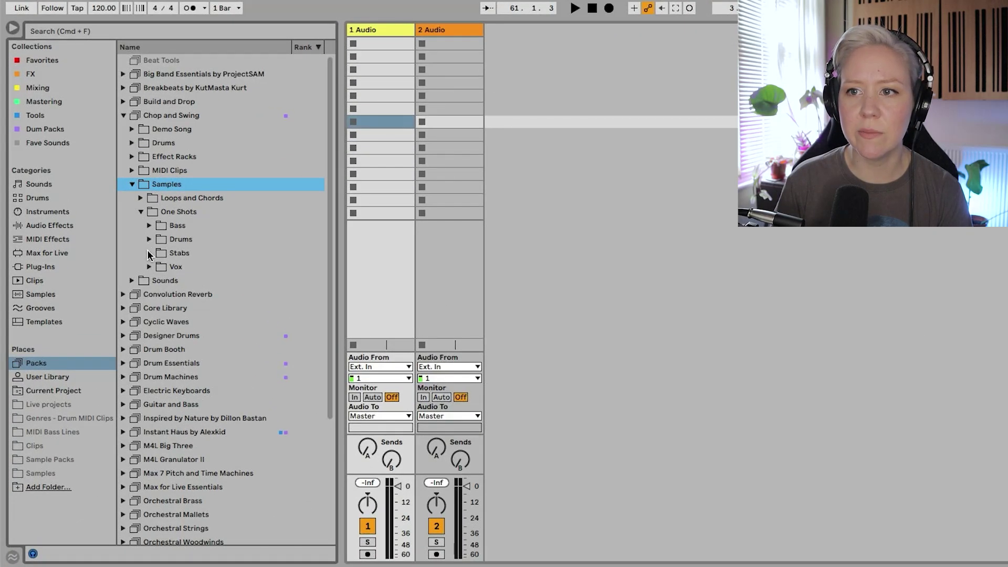
# Load the Stabs one-shots Piano Bang, Stab Band Alley, Synth Keys Delay and Flute 1 Chill into consecutive slots of track 1, and hide the browser.
pyautogui.click(150, 253)
pyautogui.click(198, 310)
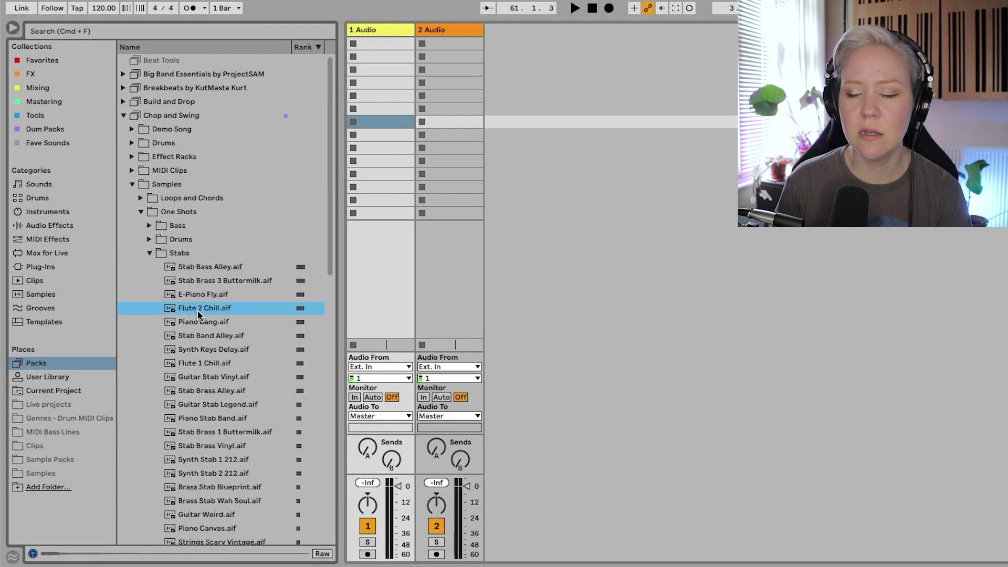
pyautogui.click(204, 367)
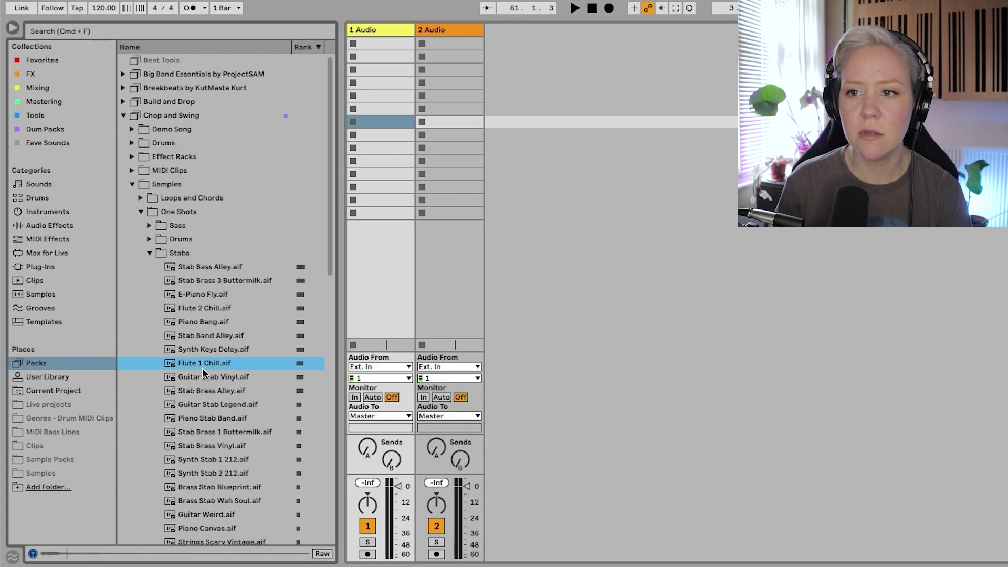
pyautogui.keyDown('shift'); pyautogui.click(200, 323); pyautogui.keyUp('shift')
pyautogui.moveTo(184, 330); pyautogui.dragTo(371, 56)
pyautogui.click(12, 29)
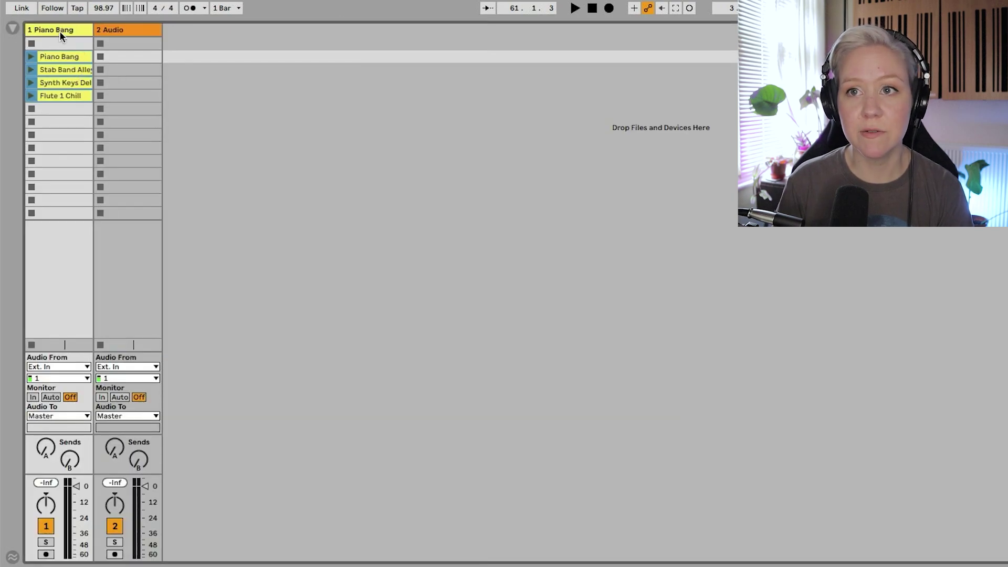
# Turn on the follow action in the Piano Bang clip's launch settings.
pyautogui.click(61, 160)
pyautogui.click(63, 56)
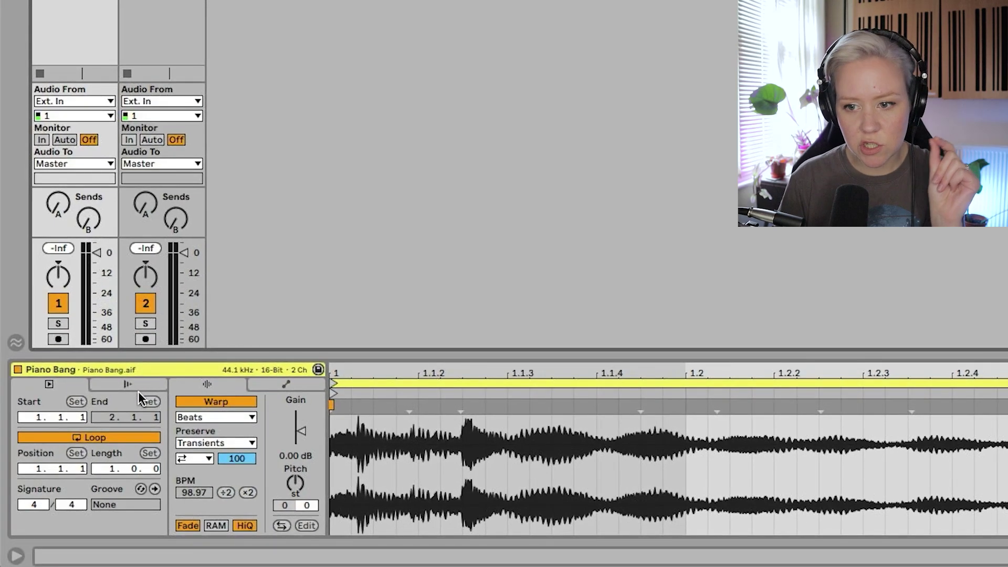
pyautogui.click(137, 383)
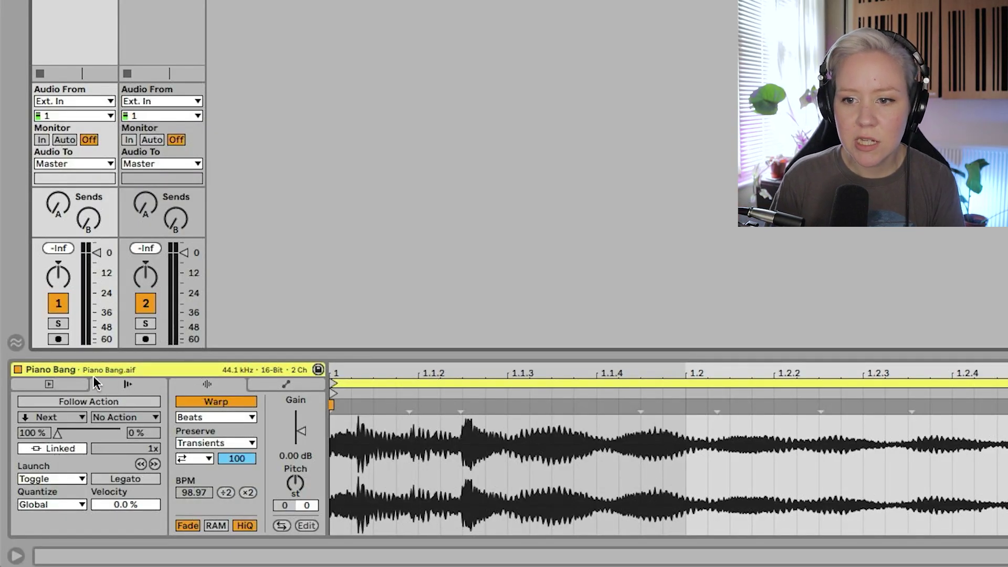
pyautogui.click(119, 401)
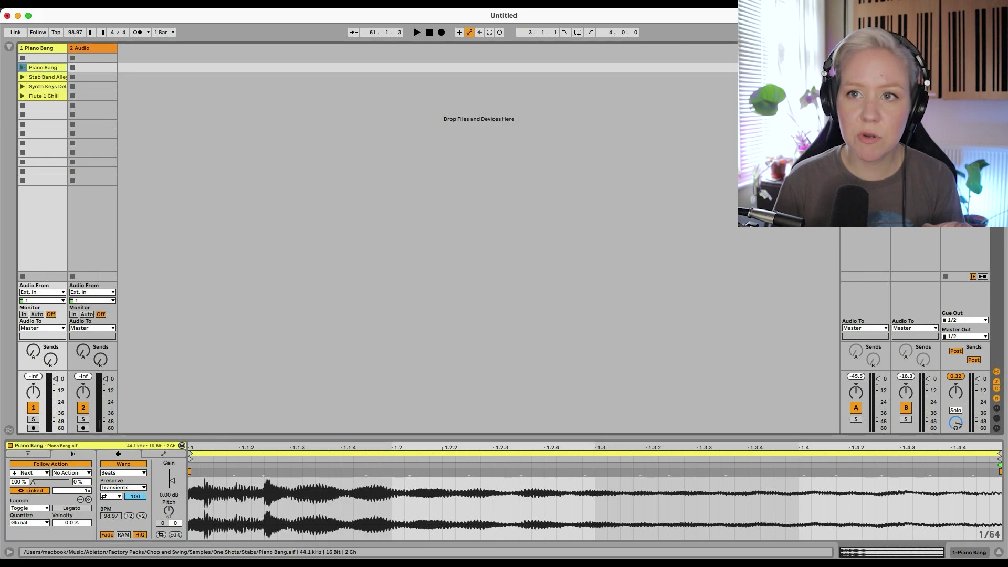
# Try Jump as the Piano Bang clip's first follow action, and set it back to Next.
pyautogui.click(38, 79)
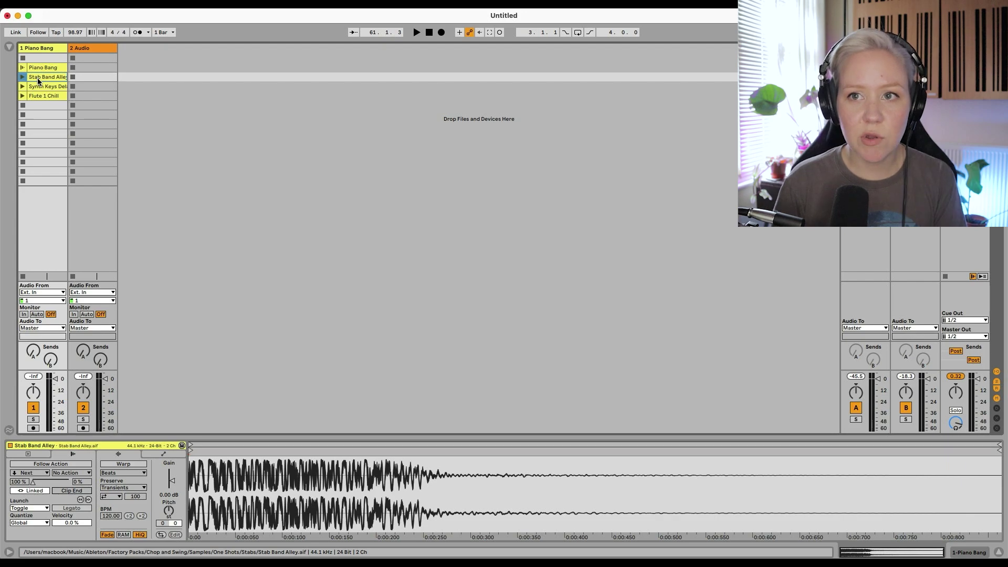
pyautogui.click(39, 69)
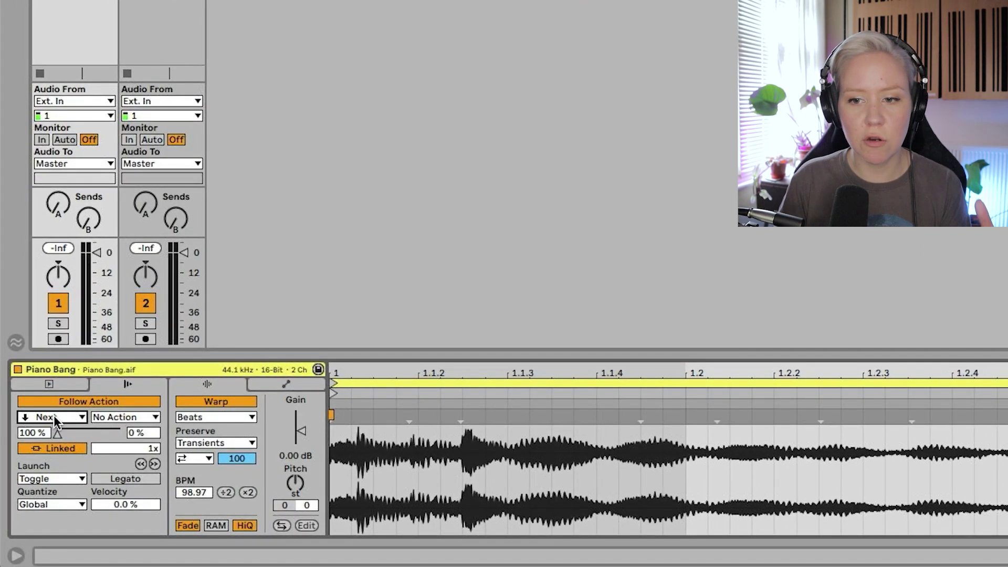
pyautogui.click(58, 417)
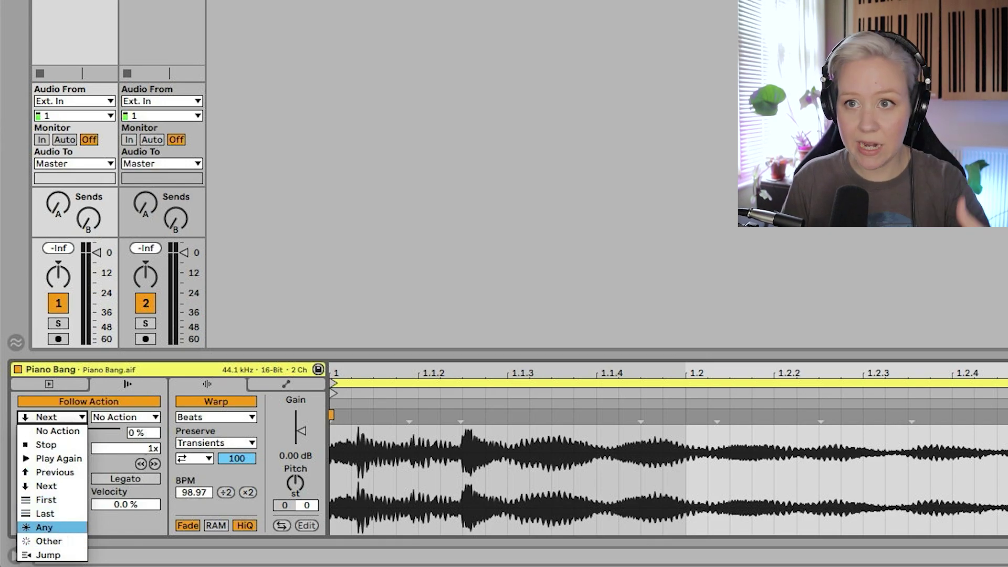
pyautogui.click(47, 555)
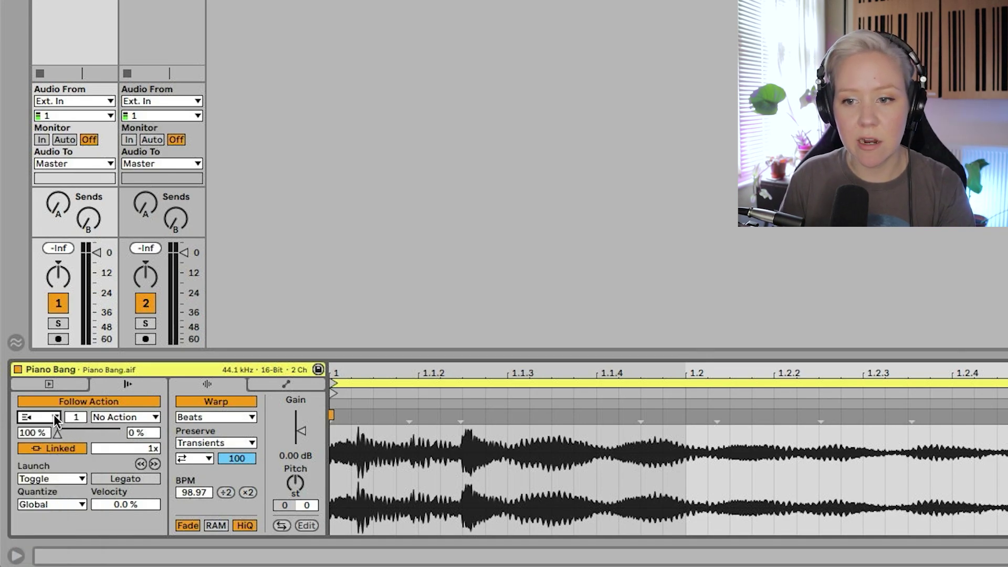
pyautogui.click(54, 414)
pyautogui.click(47, 420)
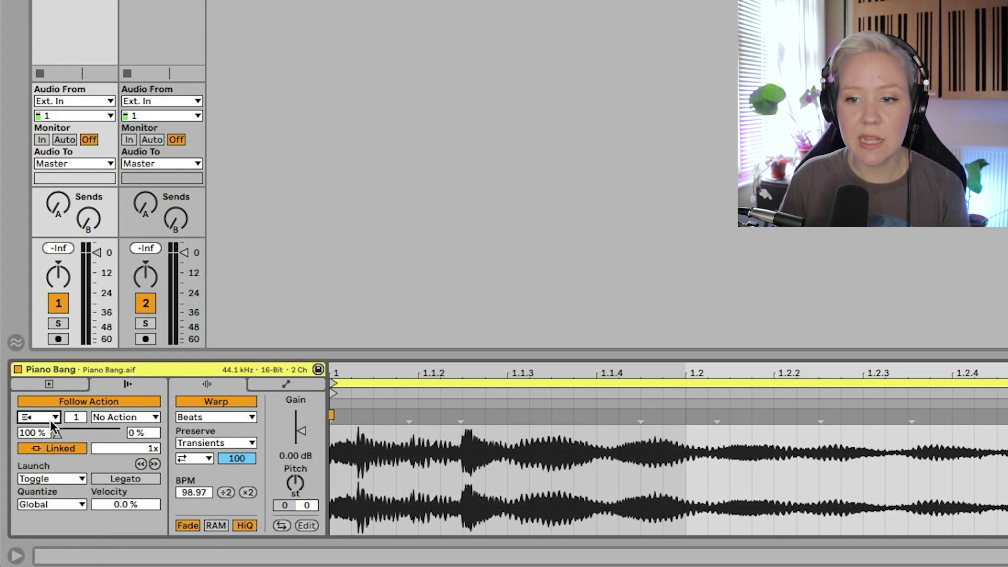
pyautogui.click(41, 414)
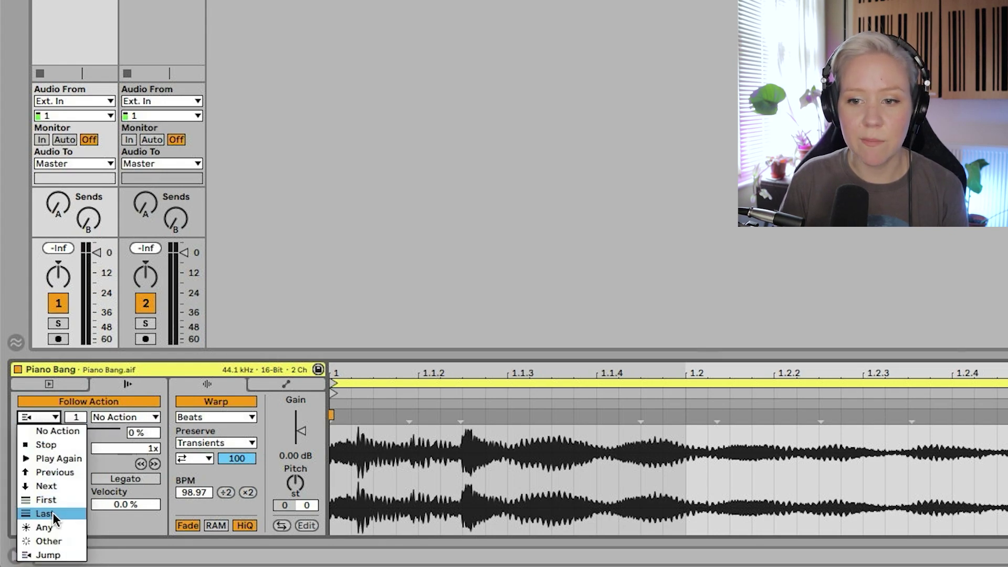
pyautogui.click(55, 484)
# Set the Piano Bang clip's follow action chances to 40 % and 60 %, with Stop as the second action.
pyautogui.moveTo(57, 431)
pyautogui.mouseDown()
pyautogui.moveTo(119, 431)
pyautogui.moveTo(58, 432)
pyautogui.mouseUp()
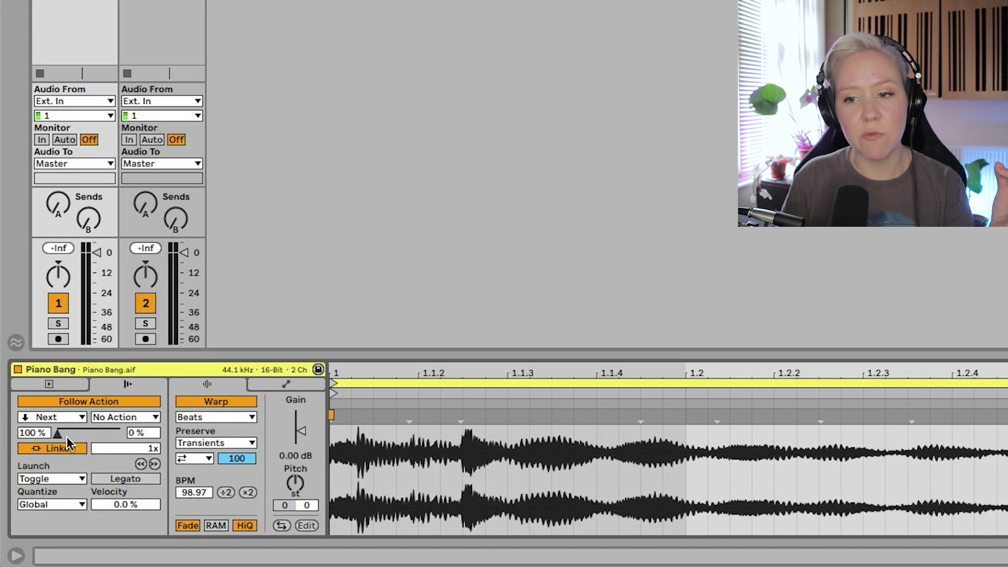
pyautogui.moveTo(67, 436); pyautogui.dragTo(91, 437)
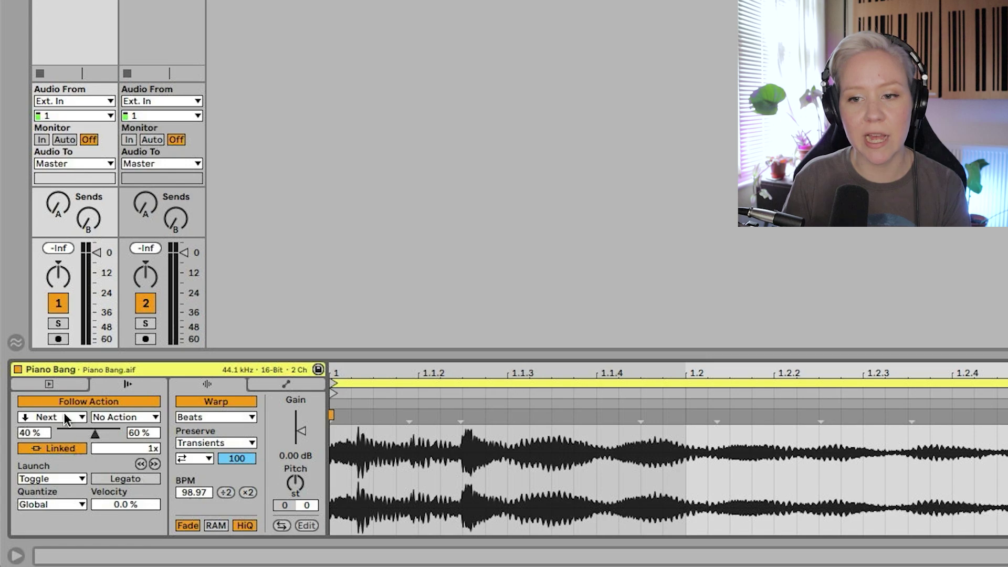
pyautogui.click(119, 416)
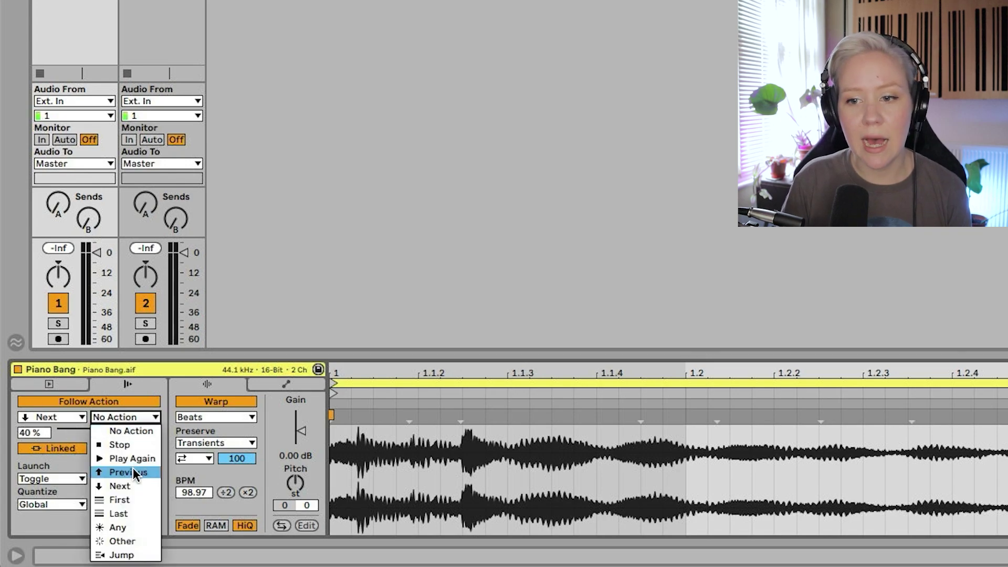
pyautogui.click(138, 440)
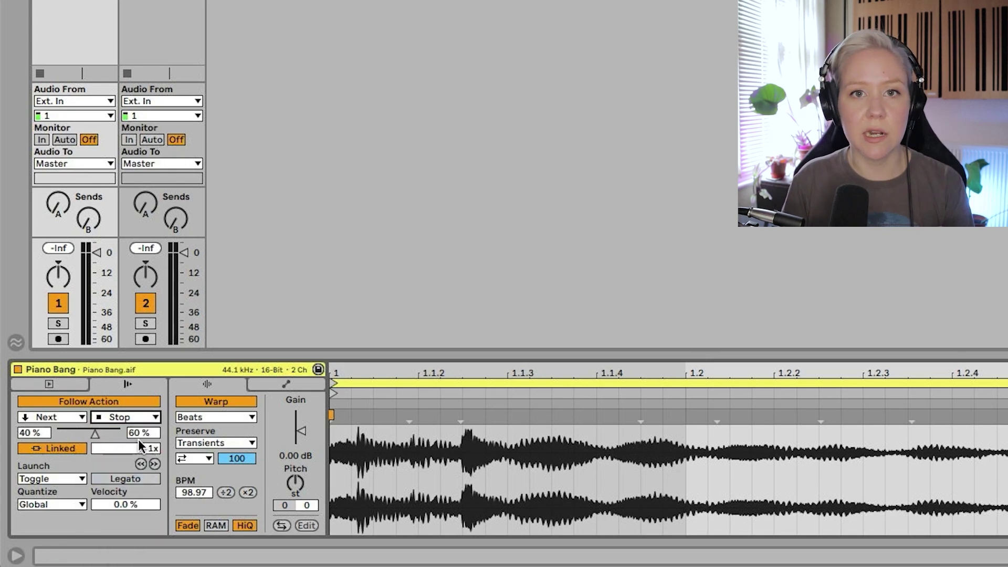
# Restore the Piano Bang clip's follow actions to Next at 100 % and No Action at 0 %.
pyautogui.click(53, 417)
pyautogui.click(59, 483)
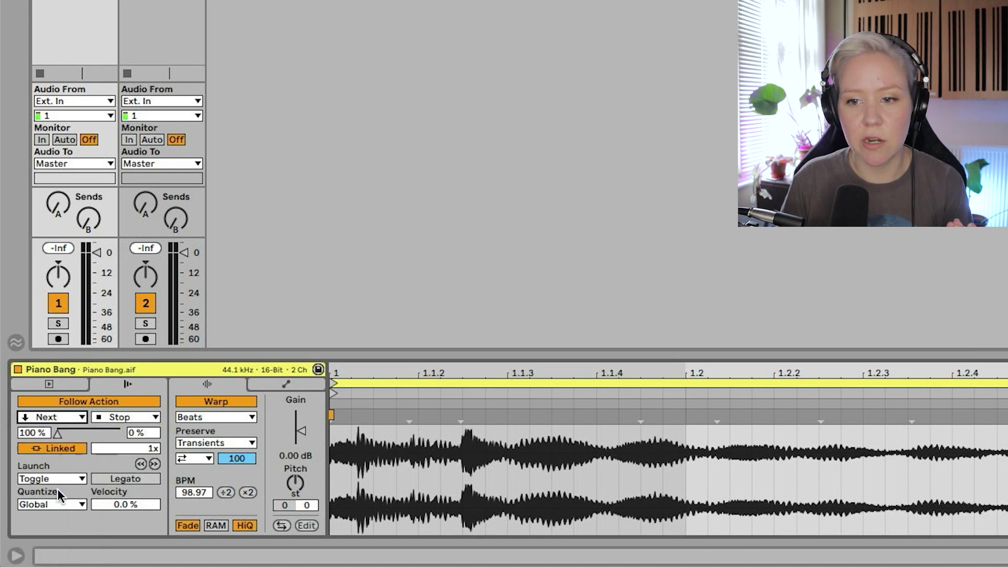
pyautogui.click(135, 421)
pyautogui.click(129, 427)
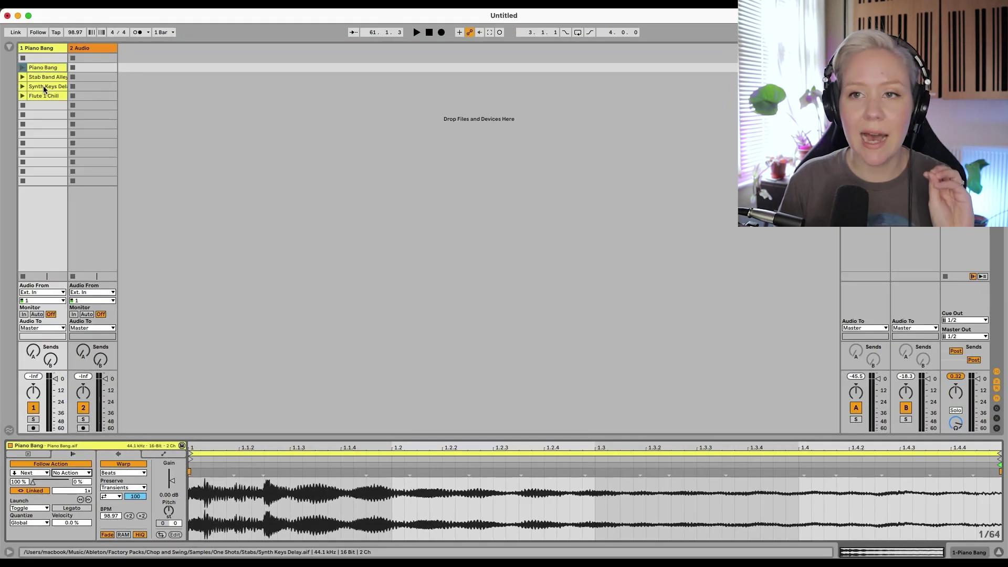
# Turn on the follow action for the Stab Band Alley clip and set its first action to Previous.
pyautogui.click(44, 78)
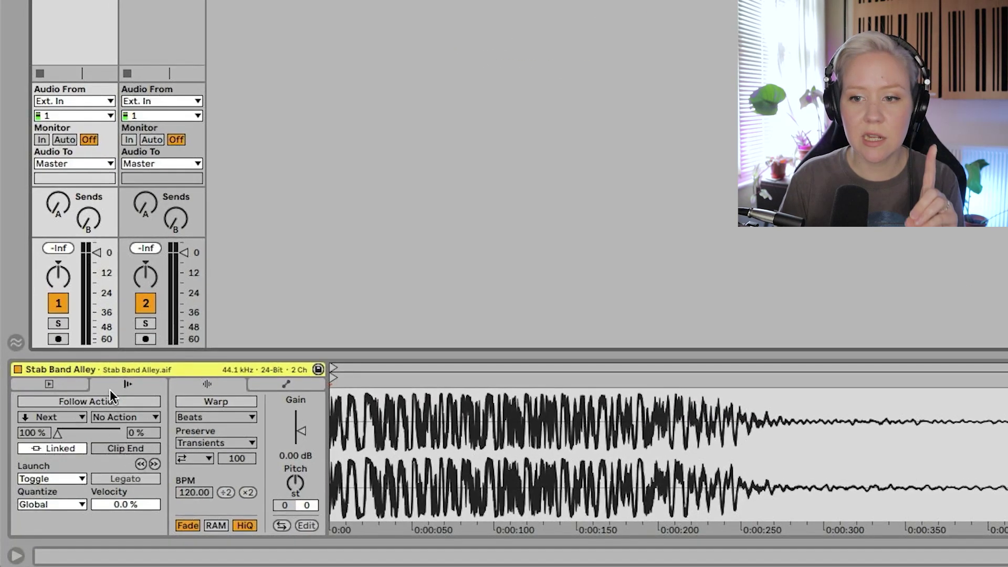
pyautogui.click(56, 460)
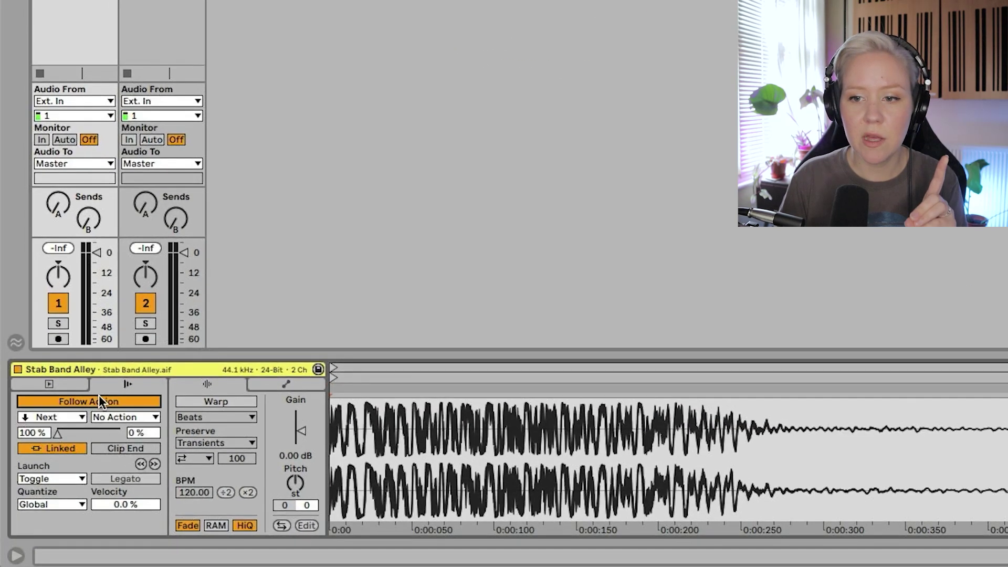
pyautogui.click(49, 419)
pyautogui.click(60, 475)
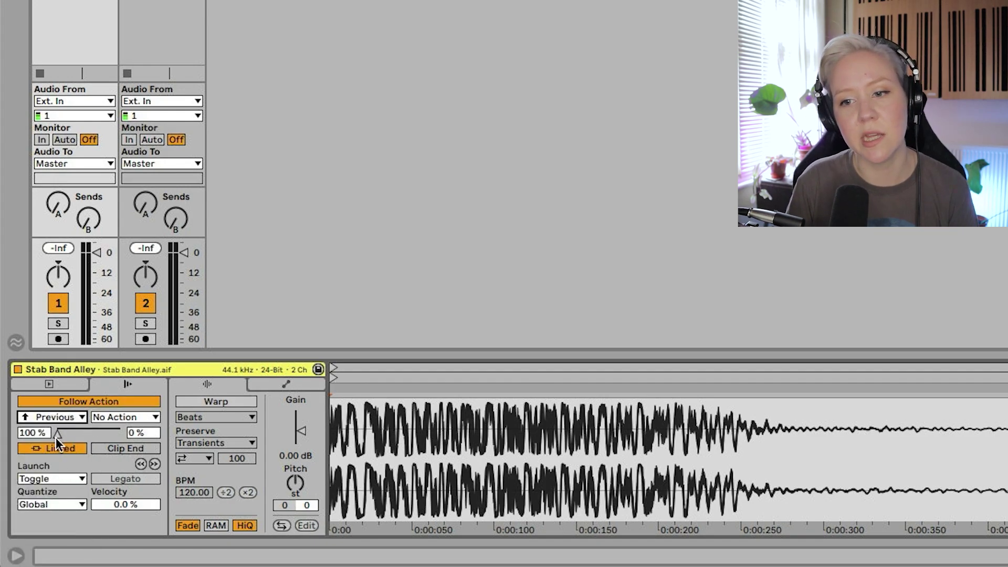
# Try unlinking the Piano Bang clip's follow action and set its linked loop multiplier to 4x.
pyautogui.press('Up')
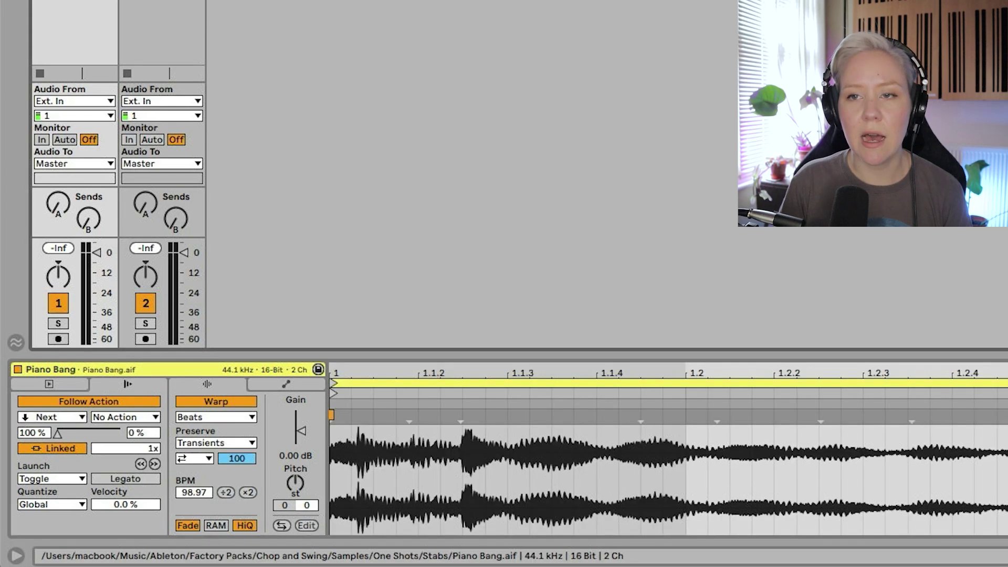
pyautogui.click(63, 450)
pyautogui.click(61, 451)
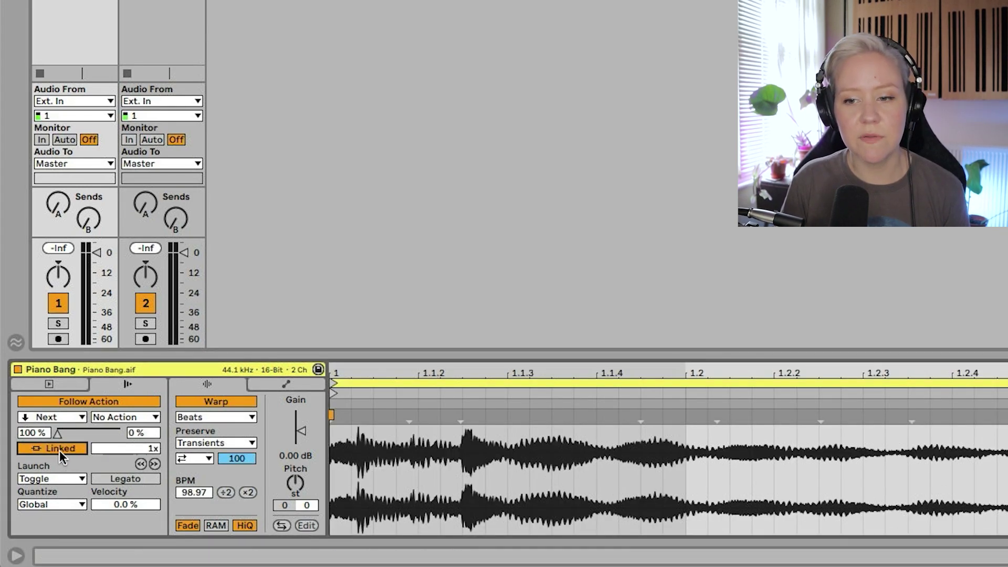
pyautogui.click(140, 450)
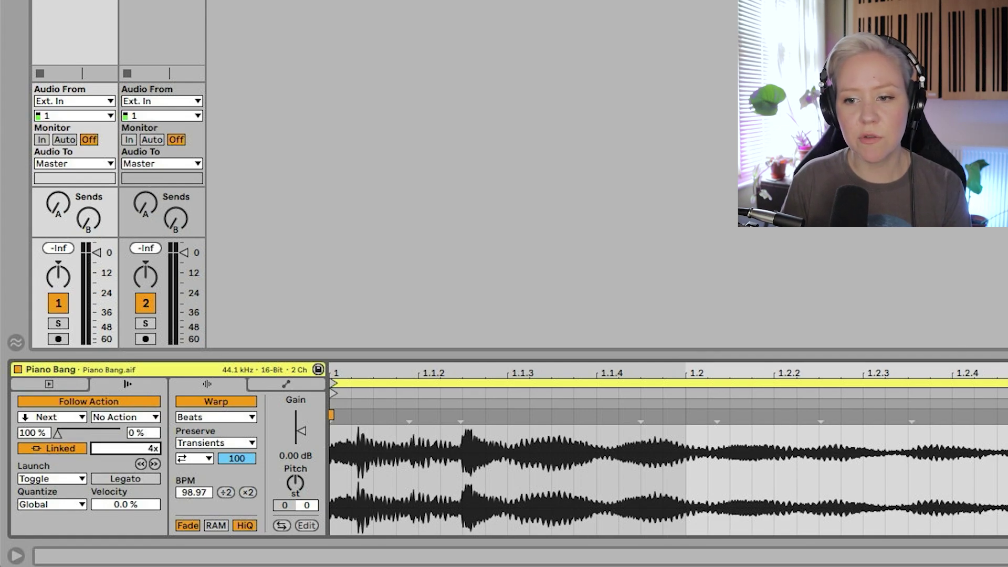
pyautogui.click(149, 453)
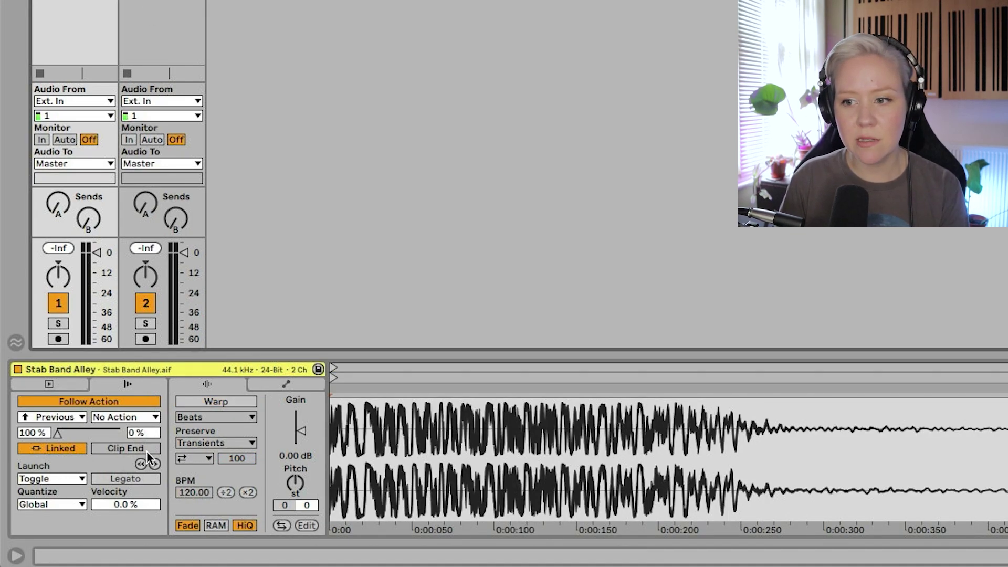
# Turn on Warp and Loop for the Stab Band Alley clip so its linked follow action can use a loop multiplier.
pyautogui.click(49, 384)
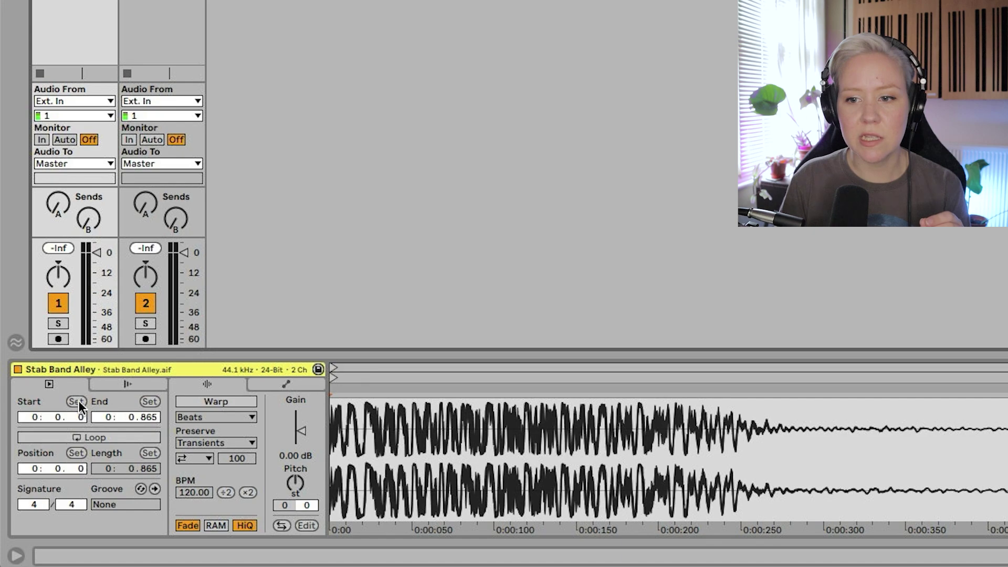
pyautogui.click(222, 401)
pyautogui.click(125, 436)
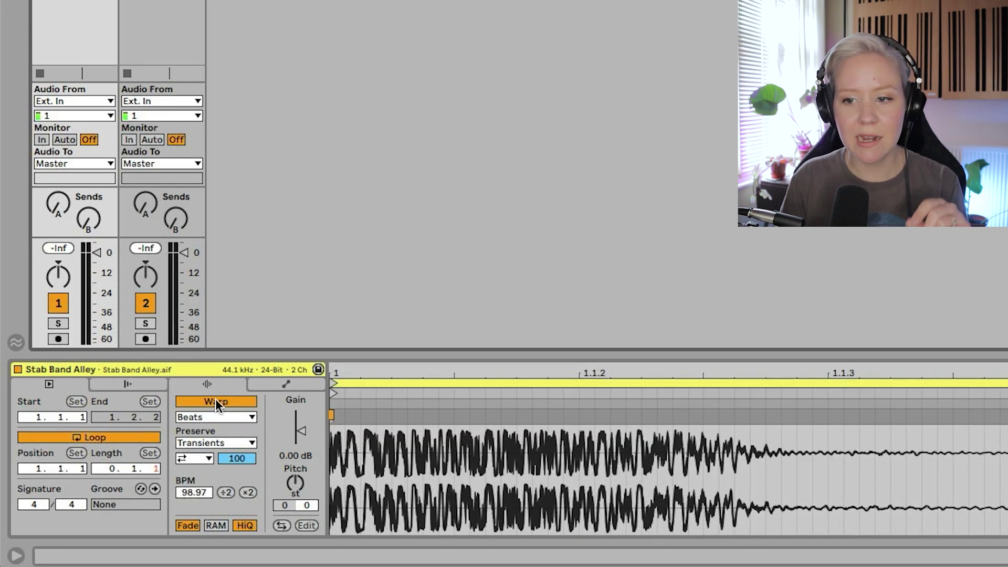
pyautogui.click(127, 384)
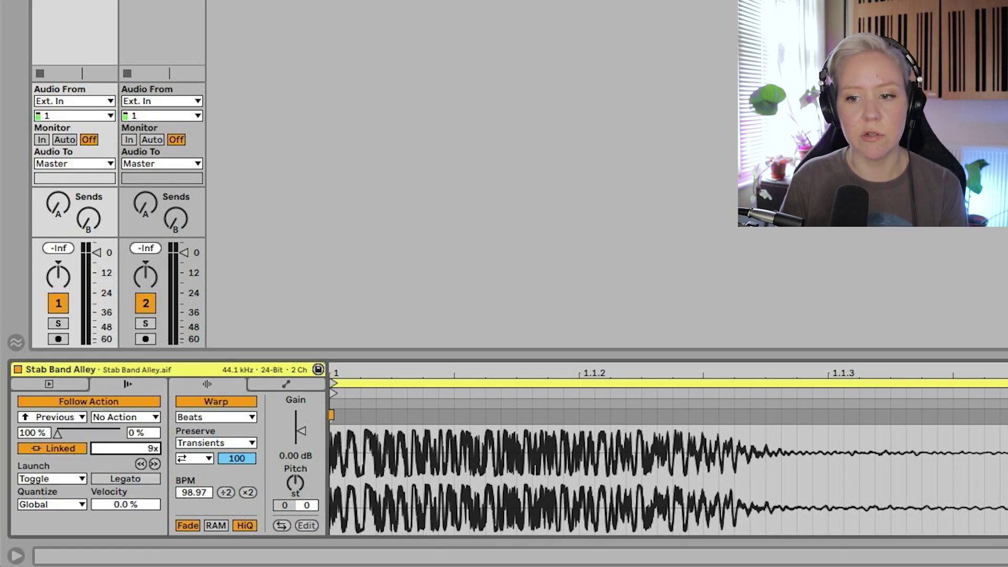
pyautogui.click(65, 448)
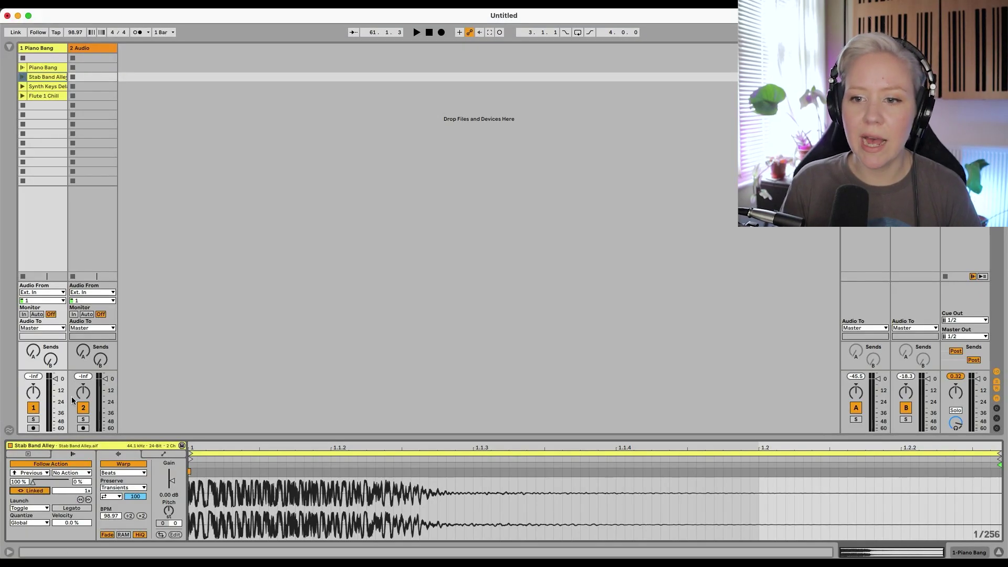
# Compare the Piano Bang and Stab Band Alley clips, and launch Piano Bang to hear their follow actions.
pyautogui.click(39, 68)
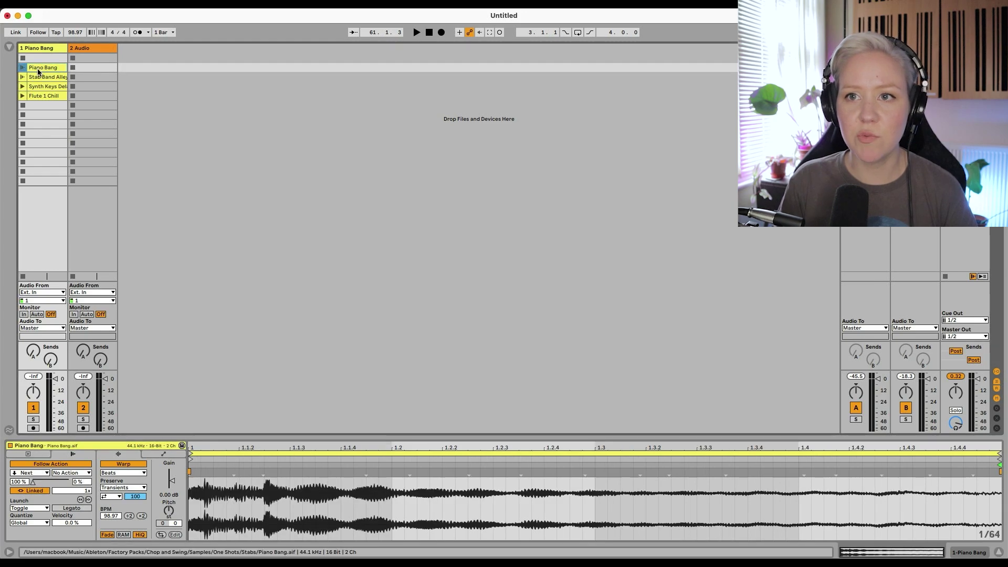
pyautogui.click(36, 78)
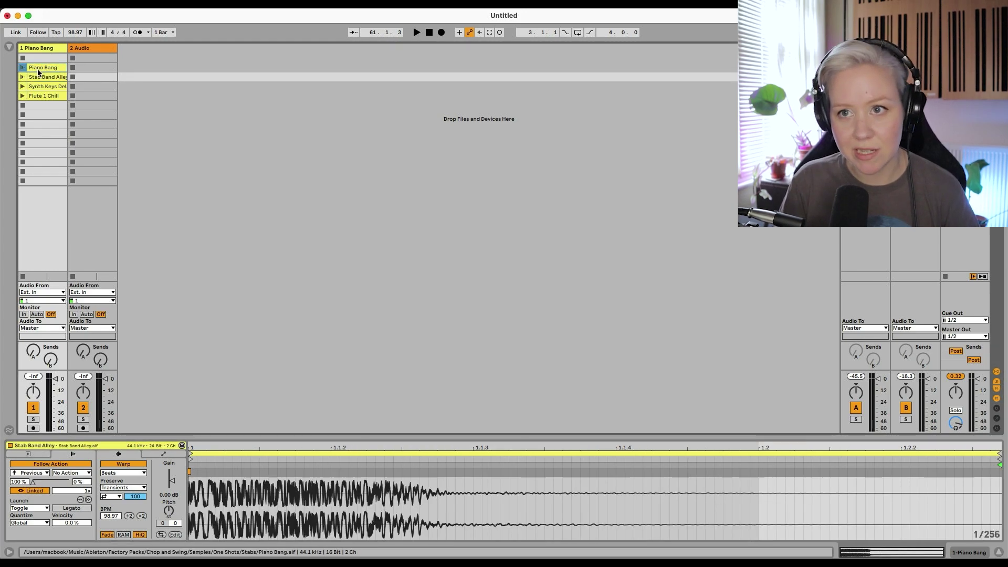
pyautogui.click(22, 68)
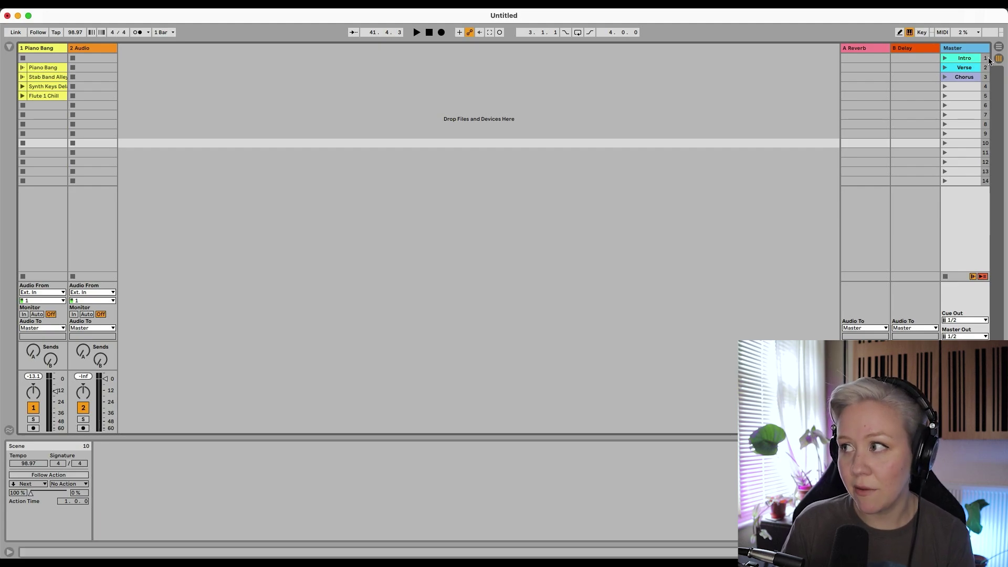
# Look through the Intro, Verse and Chorus scenes, and turn on the follow action for the Intro scene.
pyautogui.click(986, 59)
pyautogui.click(985, 69)
pyautogui.click(986, 76)
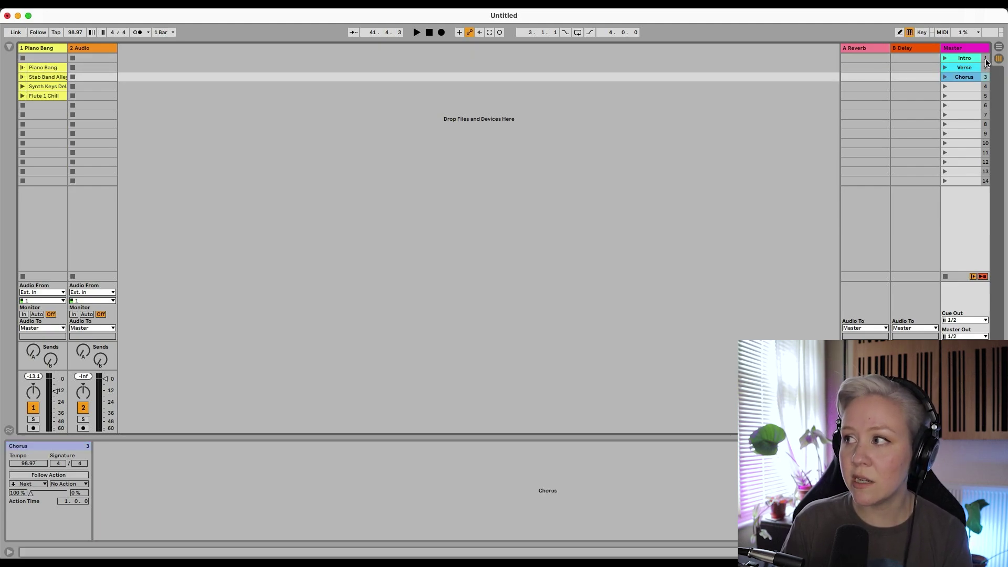
pyautogui.click(985, 61)
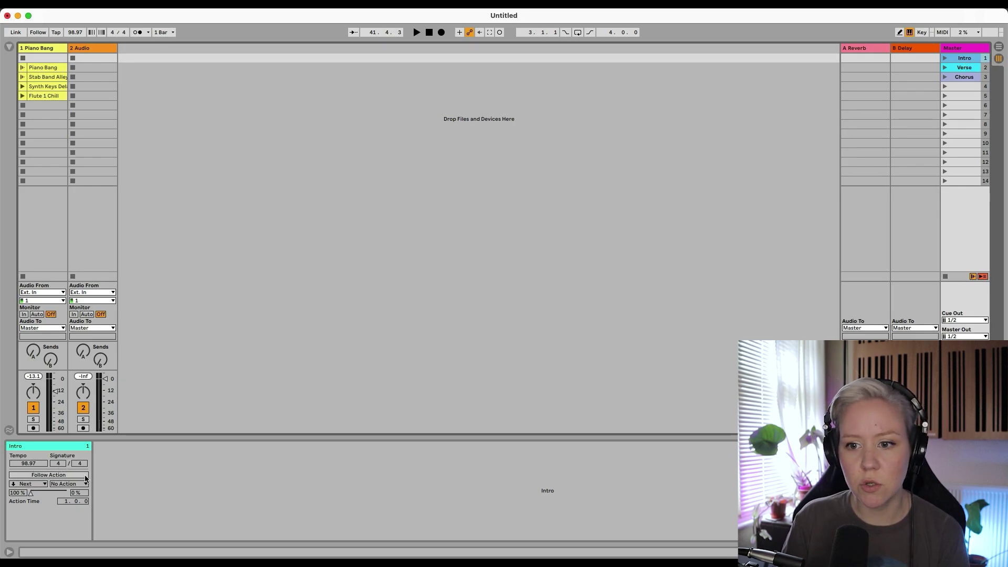
pyautogui.click(56, 476)
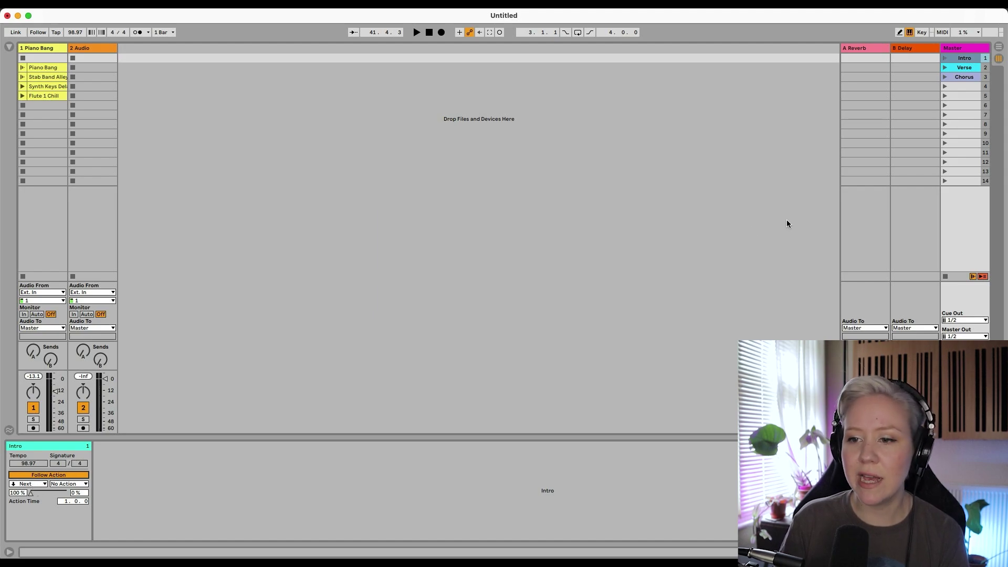
# Turn on the follow action for the Verse scene, and launch the Intro scene to hear the scenes follow each other.
pyautogui.click(958, 70)
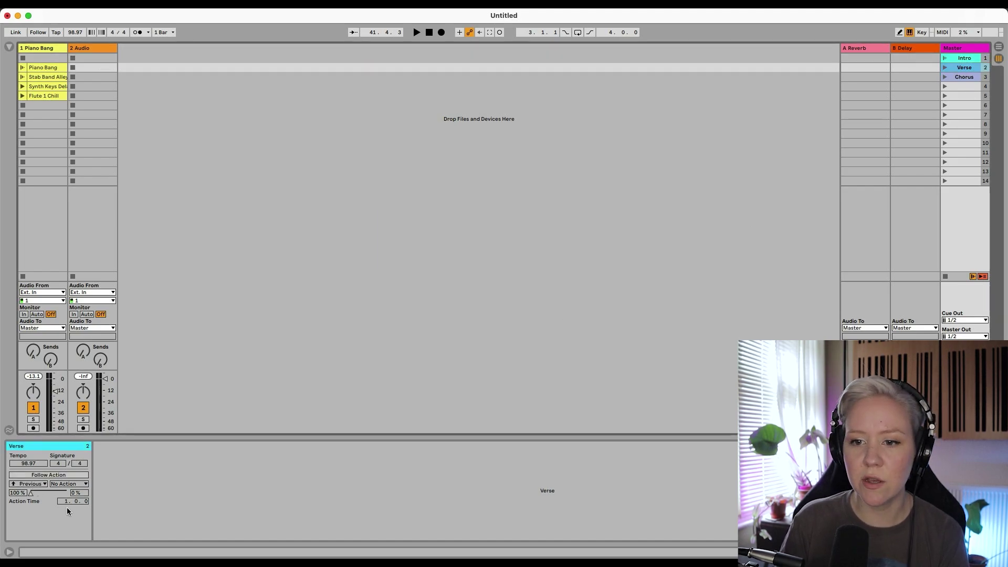
pyautogui.click(36, 475)
pyautogui.click(945, 58)
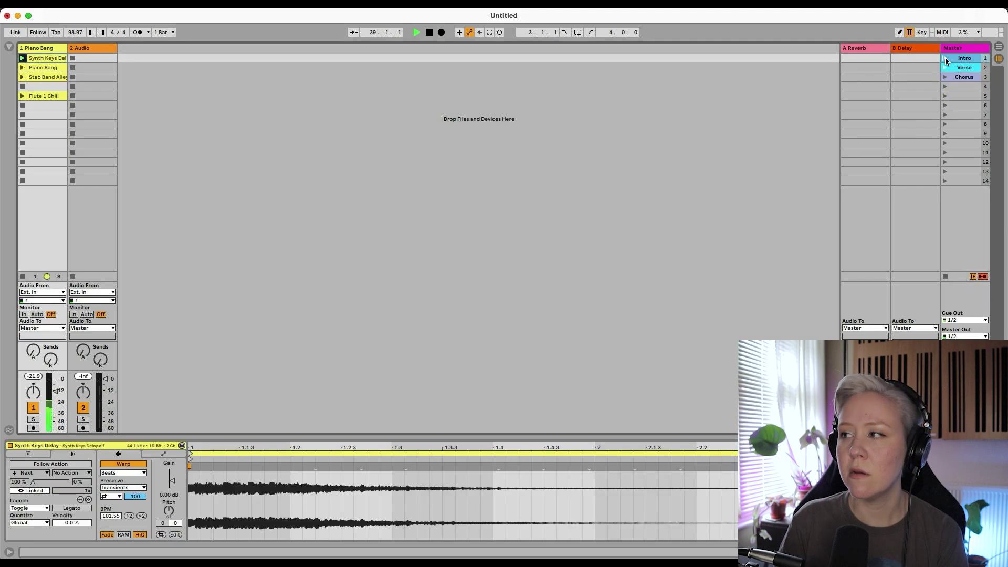
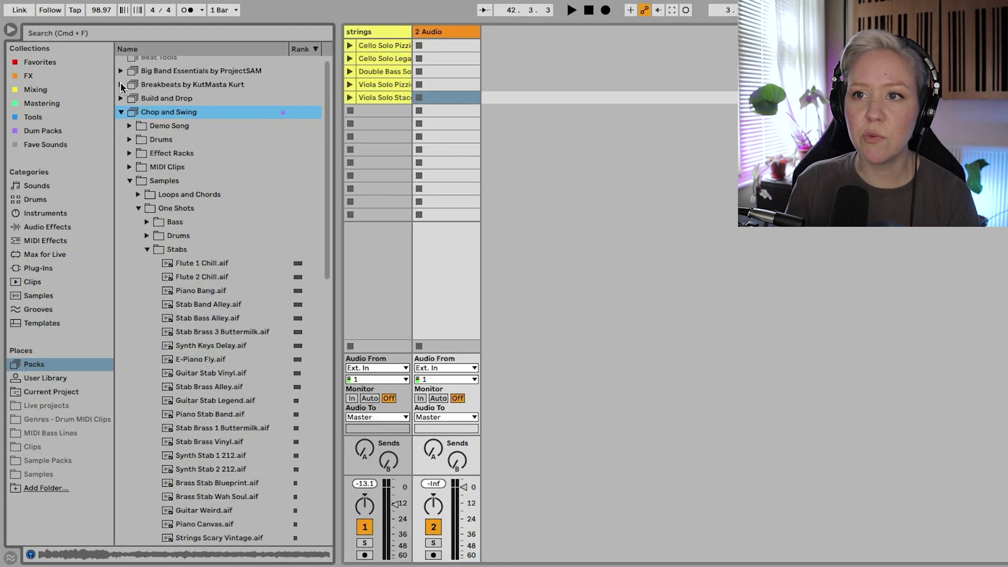
# Audition kicks among the Chop and Swing pack's drum one-shots, and add Kick Allee.aif to the second track's first slot.
pyautogui.click(130, 181)
pyautogui.click(130, 181)
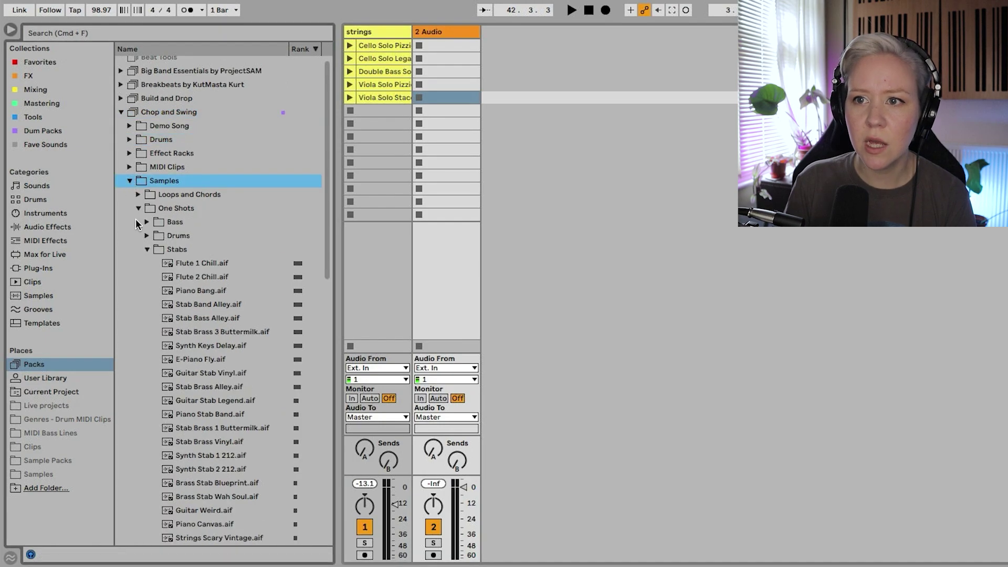
pyautogui.click(147, 249)
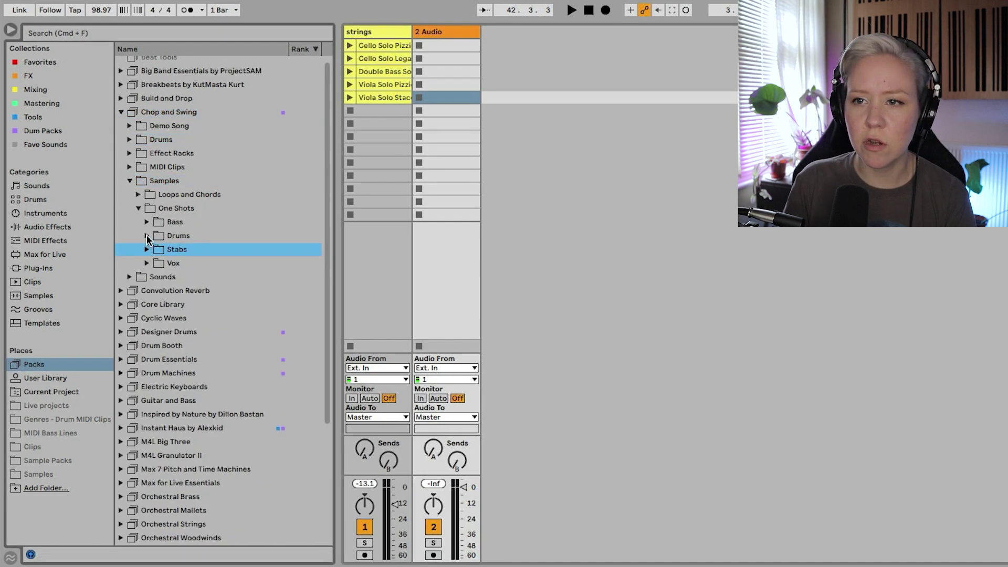
pyautogui.click(147, 235)
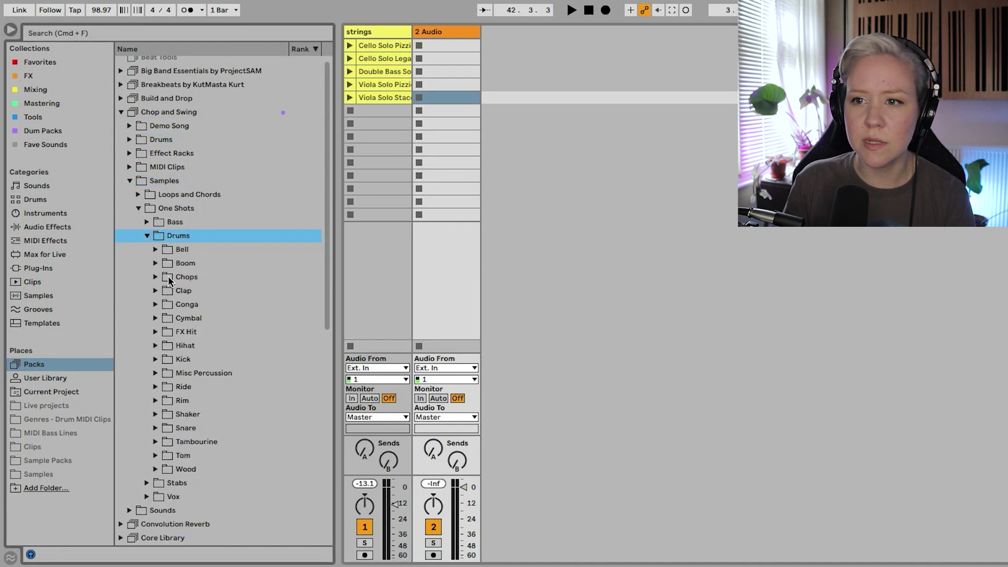
pyautogui.click(155, 359)
pyautogui.click(180, 400)
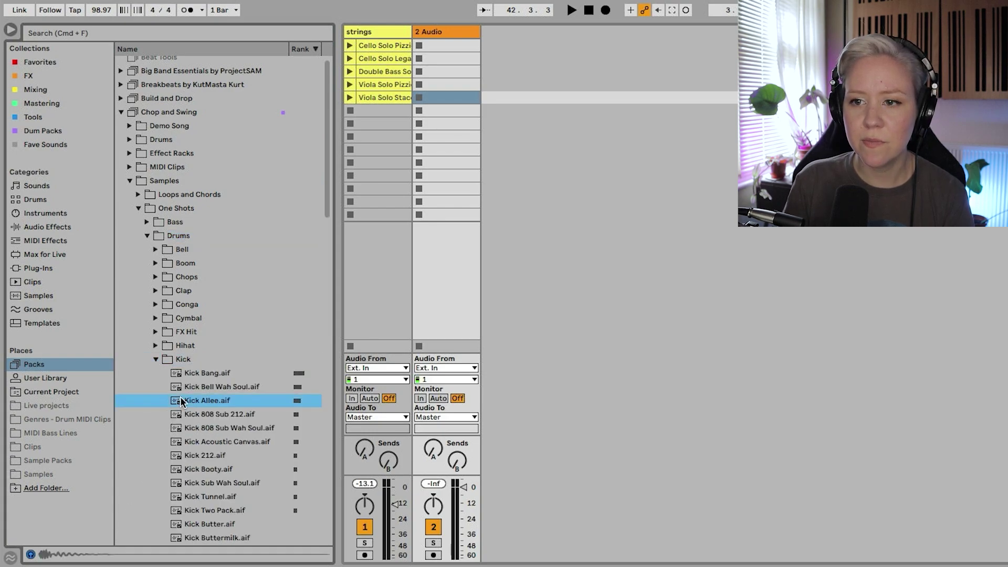
pyautogui.click(195, 386)
pyautogui.click(195, 400)
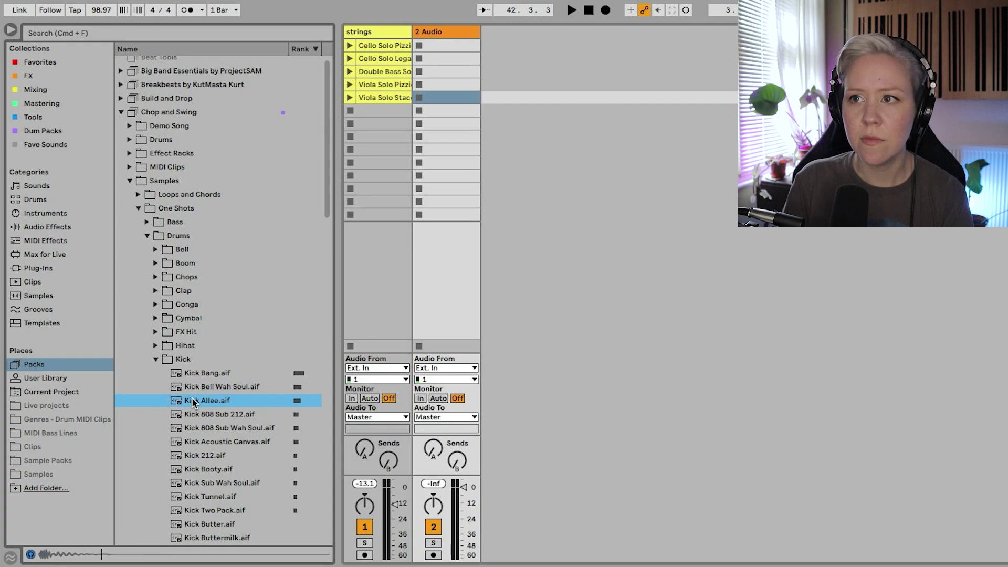
pyautogui.moveTo(194, 400); pyautogui.dragTo(443, 50)
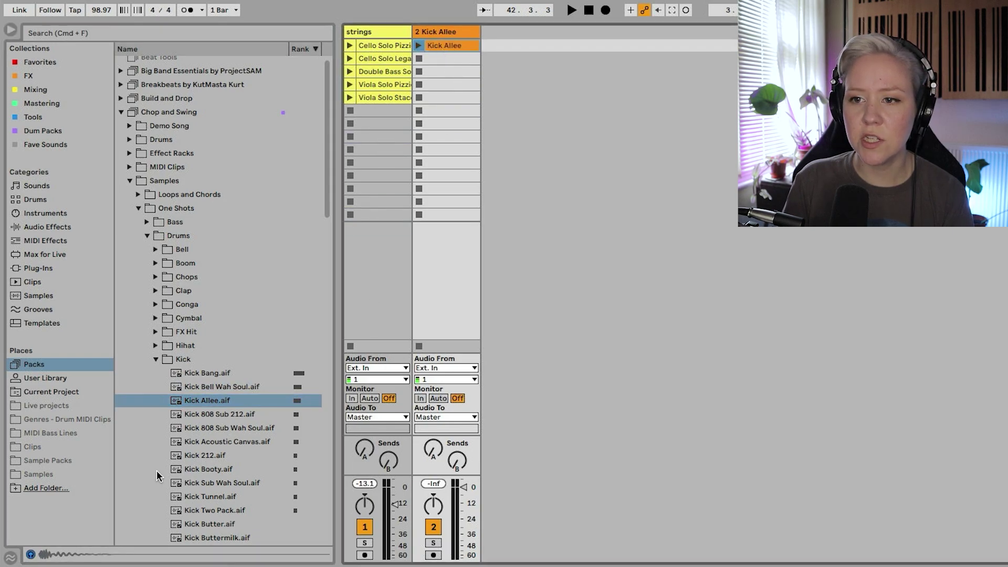
# Audition snares from the same drum one-shots, and add Snare 1 Corner.aif to the slot below Kick Allee.
pyautogui.click(156, 359)
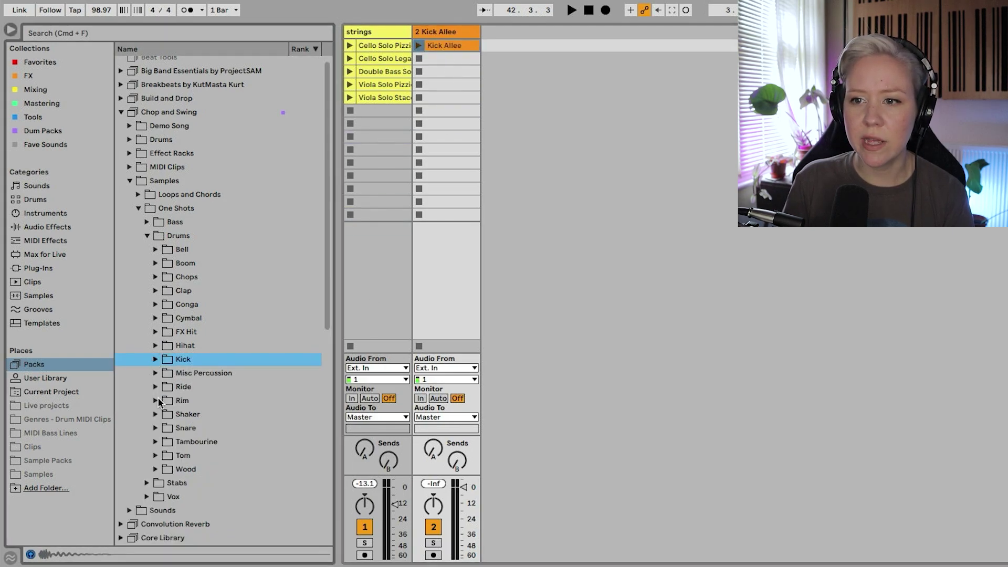
pyautogui.click(156, 428)
pyautogui.click(210, 455)
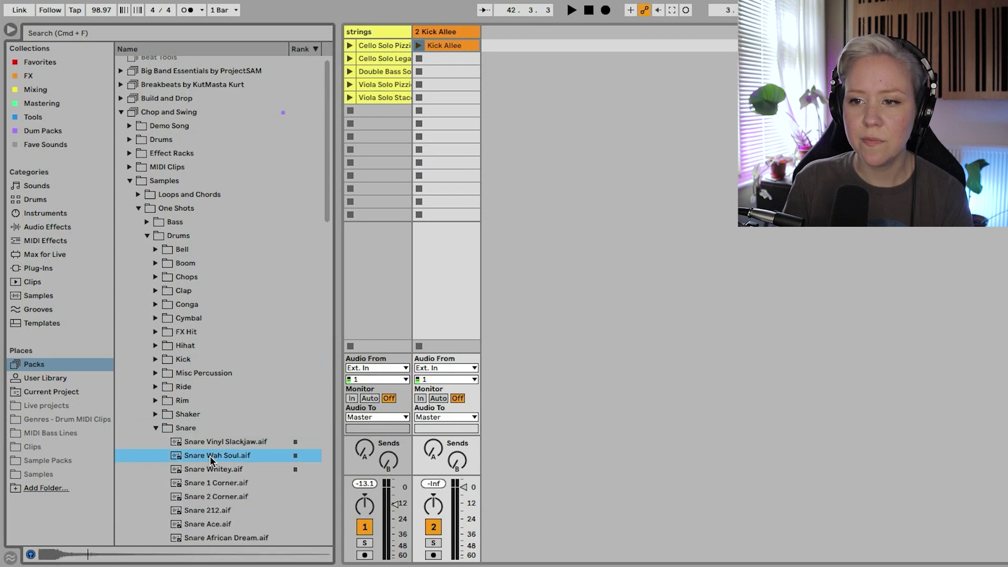
pyautogui.click(206, 482)
pyautogui.moveTo(205, 481); pyautogui.dragTo(446, 58)
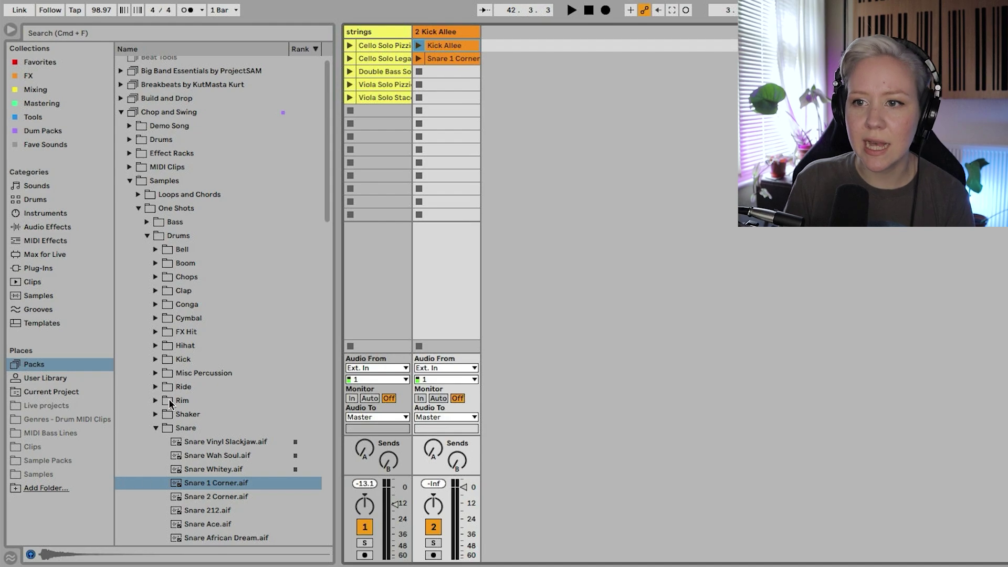
# Audition closed hi-hats, add Hihat Closed Airy.aif to the slot below the snare, and hide the browser.
pyautogui.click(155, 345)
pyautogui.click(203, 373)
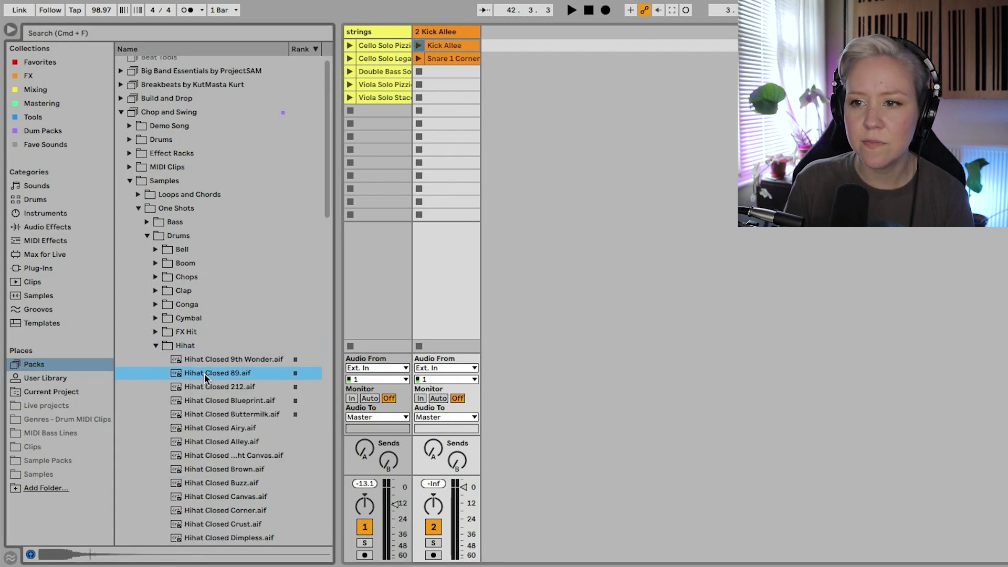
pyautogui.click(205, 413)
pyautogui.click(200, 428)
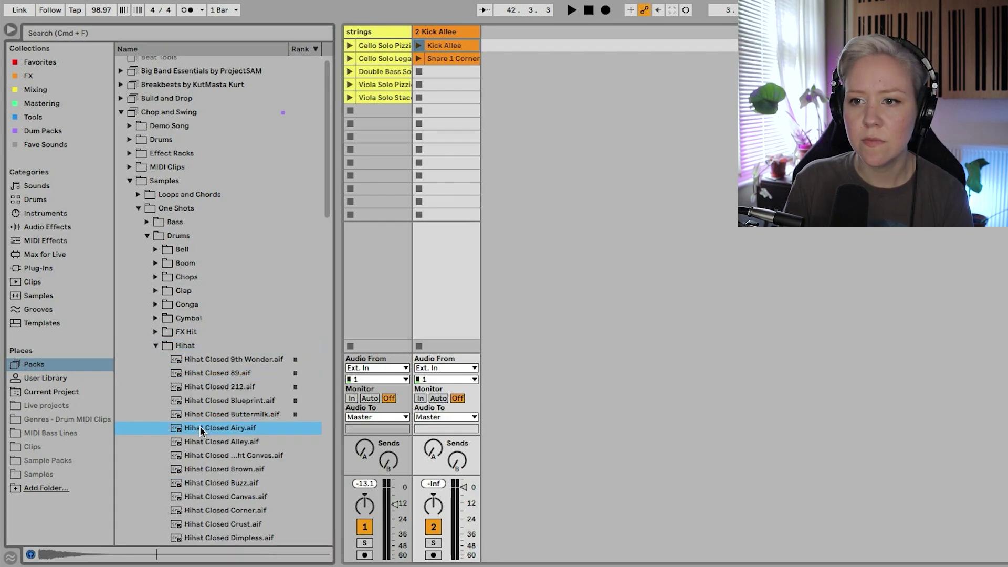
pyautogui.moveTo(200, 428); pyautogui.dragTo(448, 72)
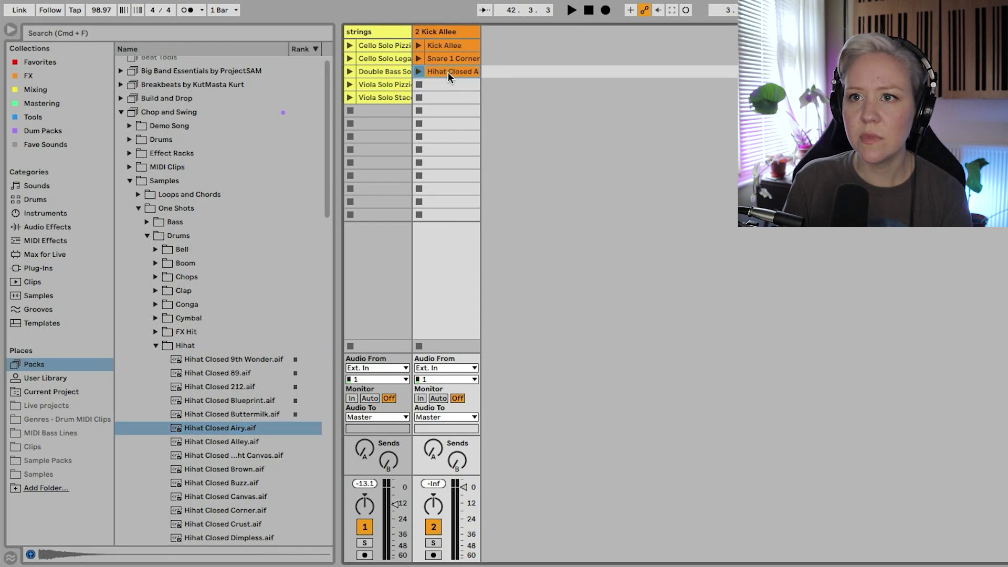
pyautogui.click(10, 30)
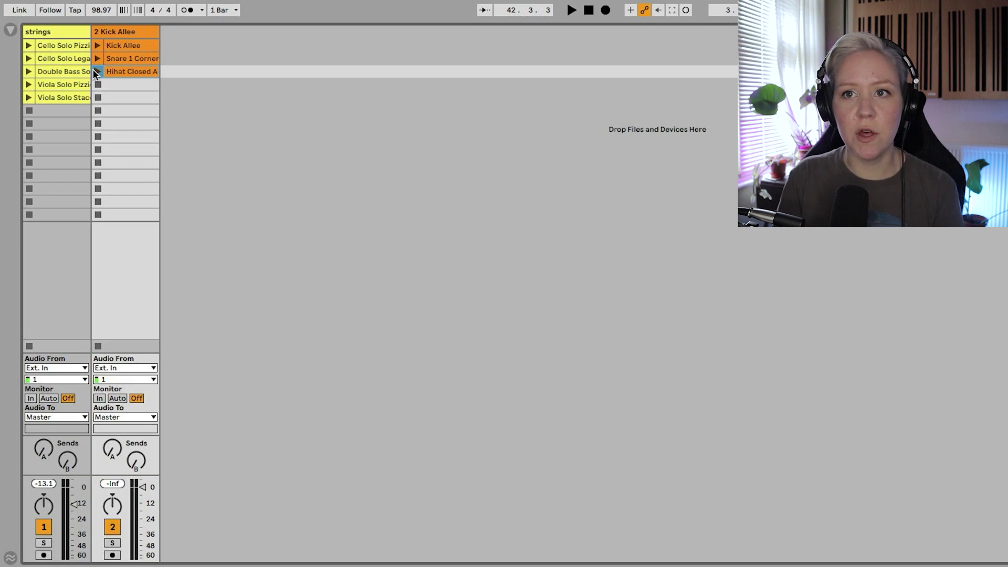
# Turn on follow actions for all five clips on the strings track and set the action to Any.
pyautogui.click(66, 46)
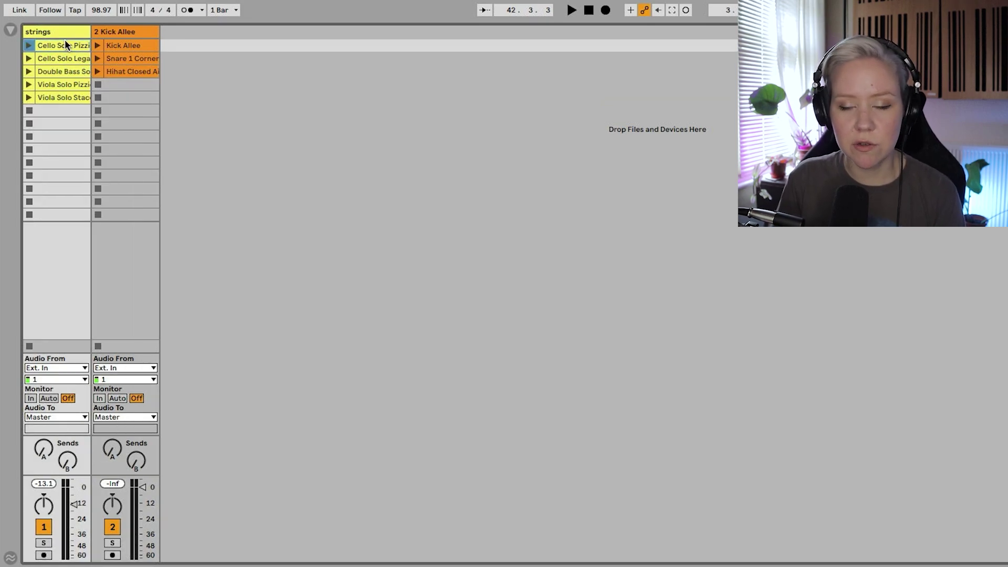
pyautogui.keyDown('shift'); pyautogui.click(65, 98); pyautogui.keyUp('shift')
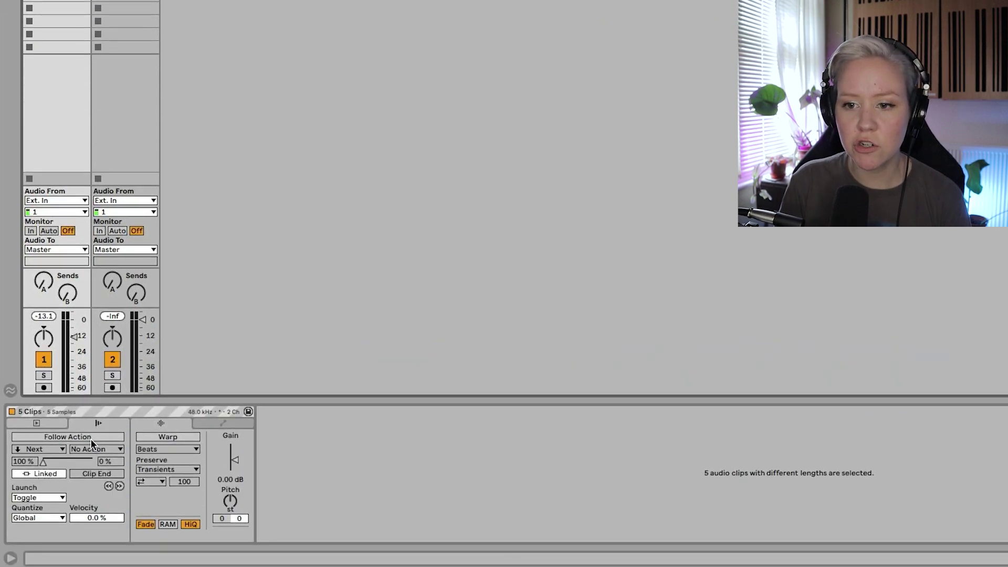
pyautogui.click(88, 438)
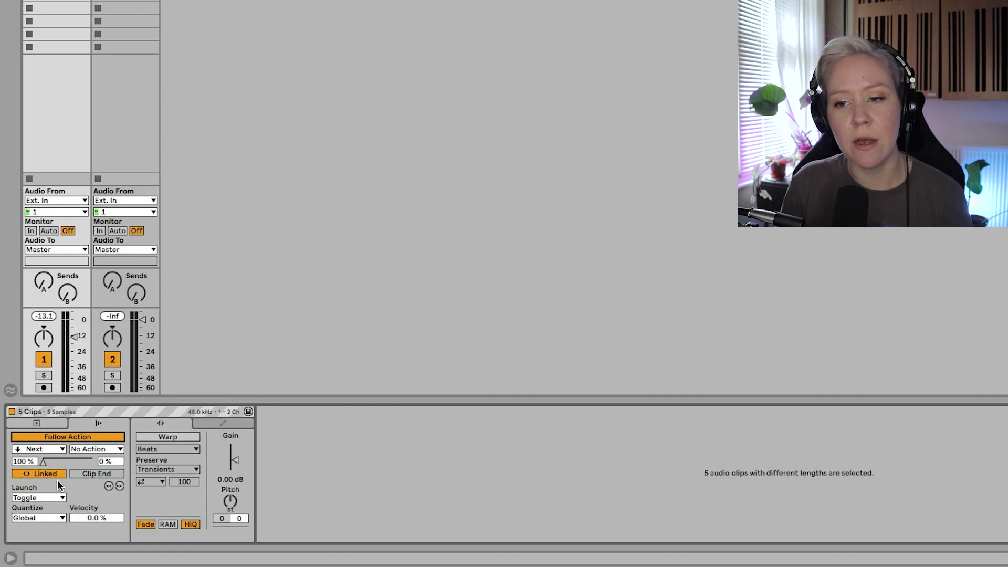
pyautogui.click(43, 450)
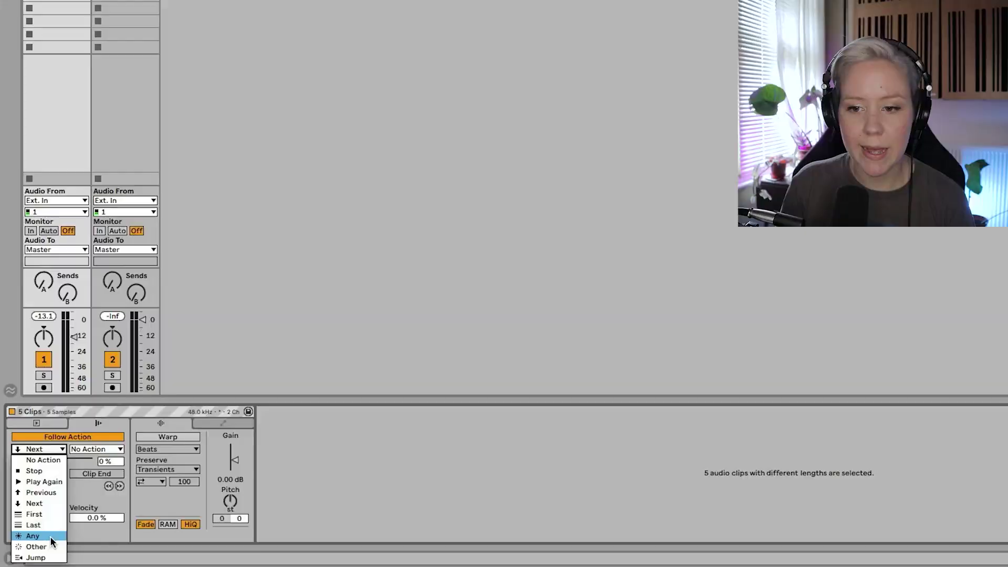
pyautogui.click(51, 539)
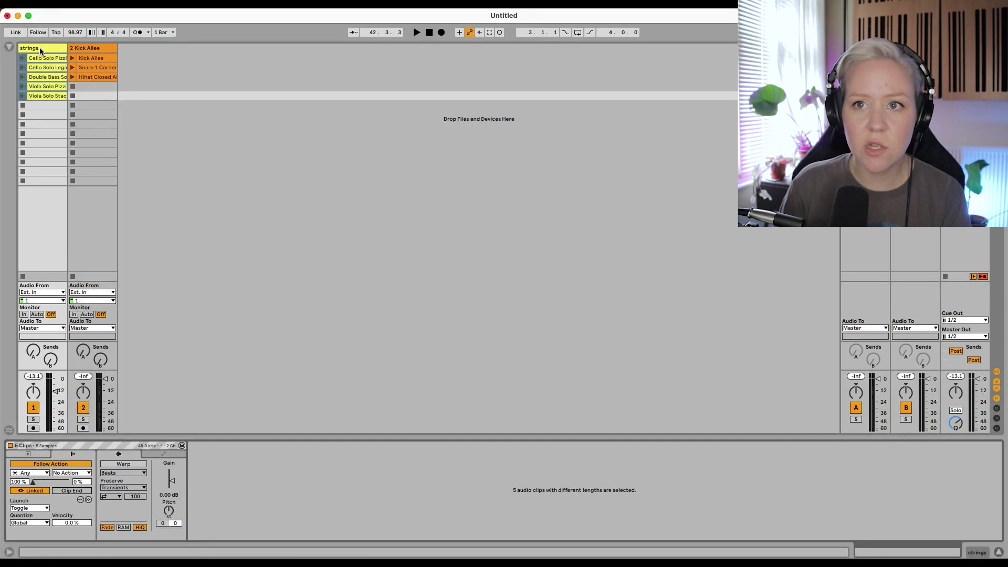
# Check the string clips' follow action settings one by one, and unlink the Cello Solo Pizzicato clip's follow action.
pyautogui.click(40, 65)
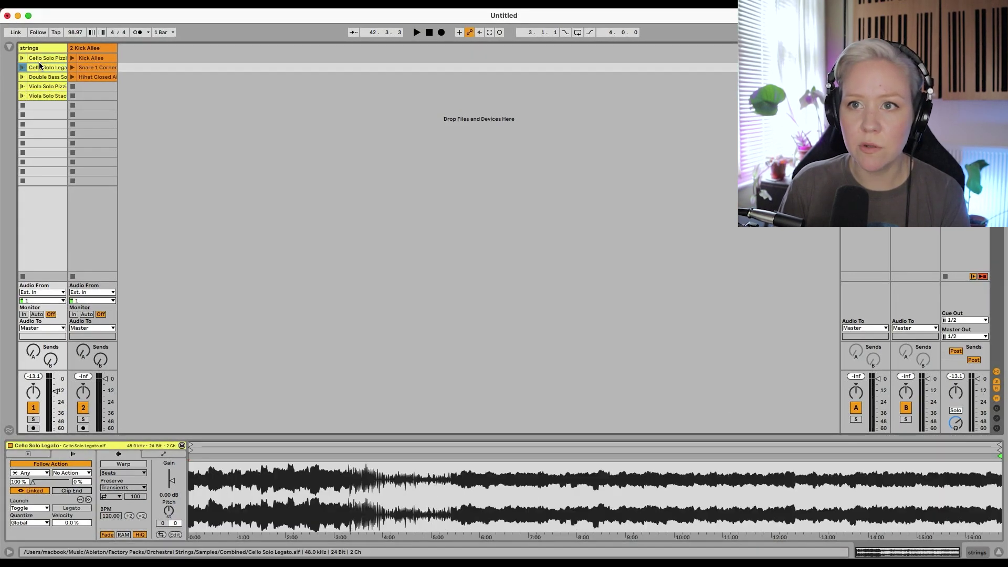
pyautogui.click(39, 77)
pyautogui.click(40, 86)
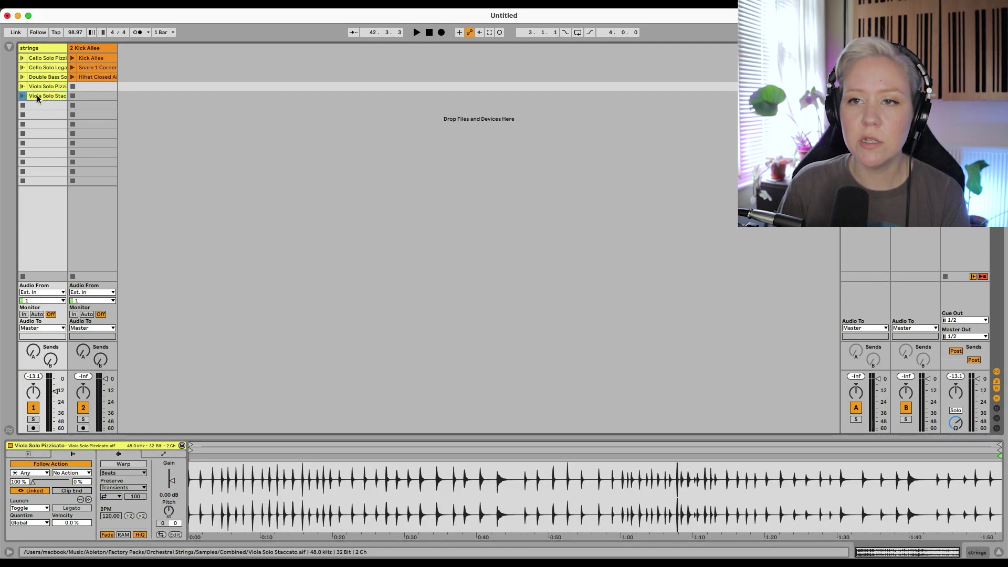
pyautogui.click(40, 58)
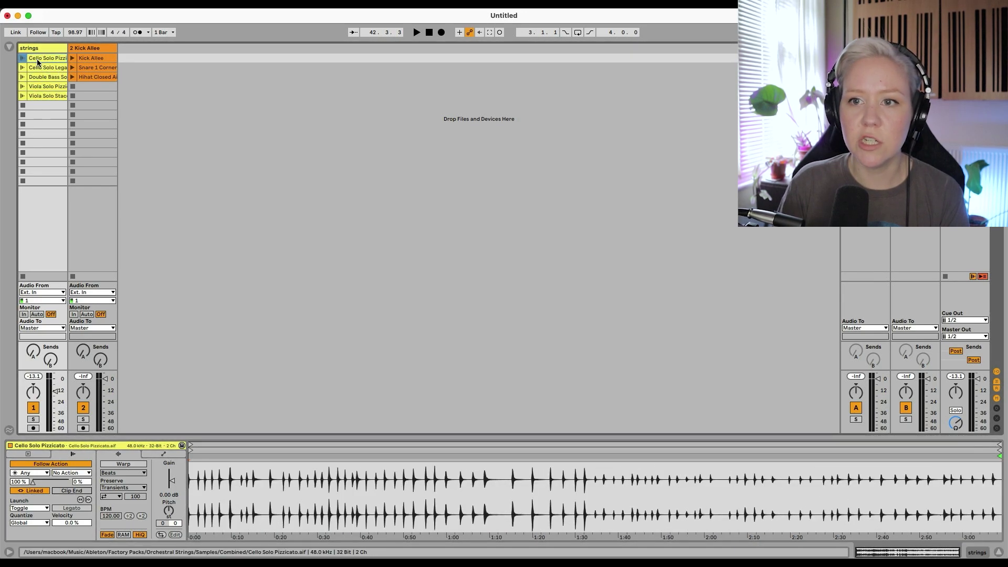
pyautogui.click(39, 491)
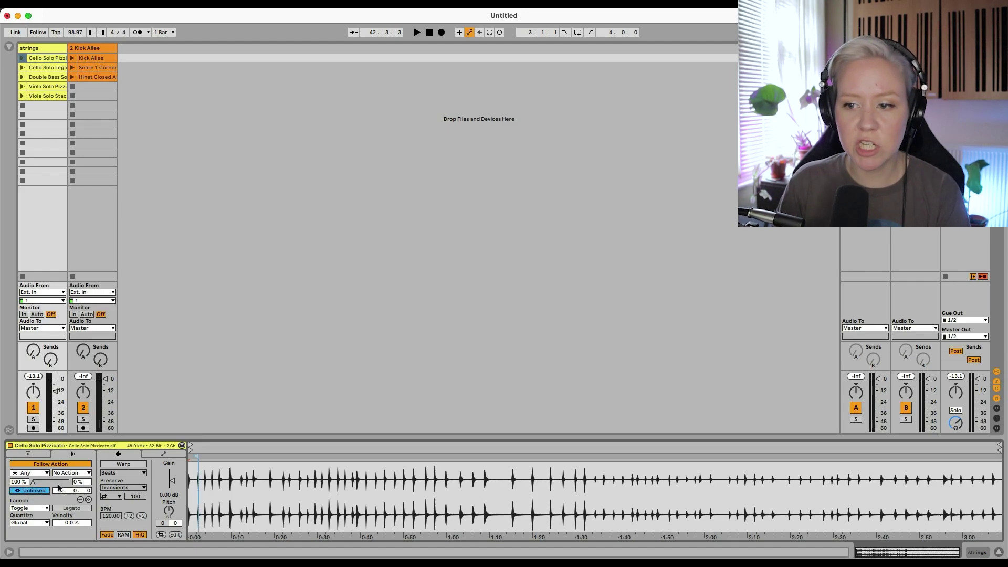
pyautogui.click(44, 96)
pyautogui.click(40, 61)
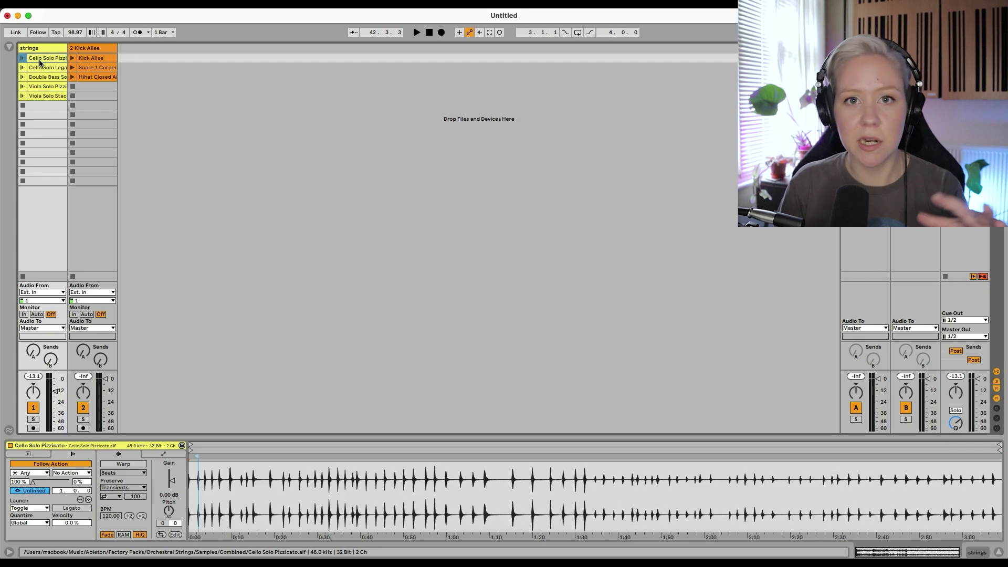
# Play the string clips with the kick track stopped, and raise the strings track's Reverb and Delay sends, Delay to about -20.3 dB.
pyautogui.press('Return')
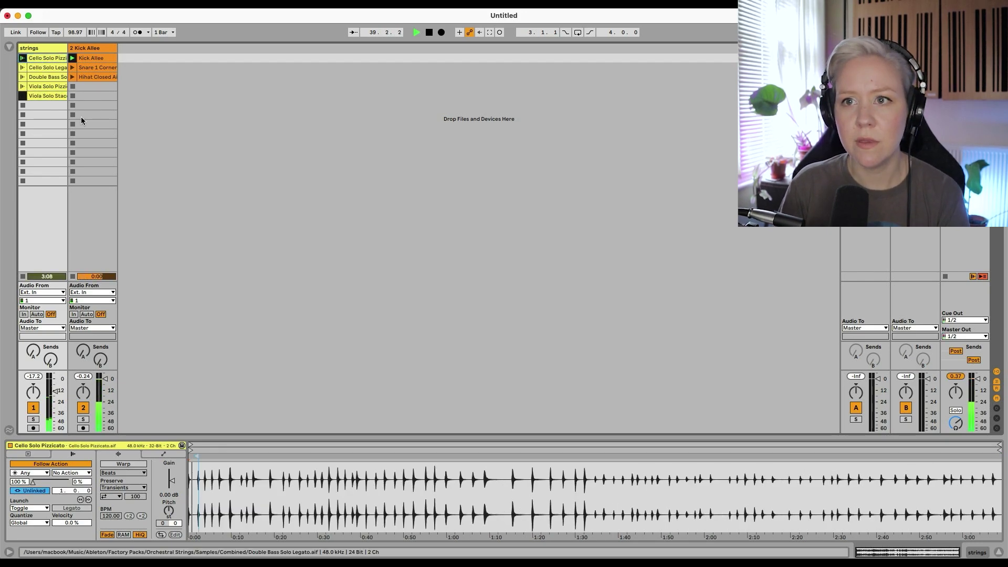
pyautogui.press('space')
pyautogui.click(74, 182)
pyautogui.press('space')
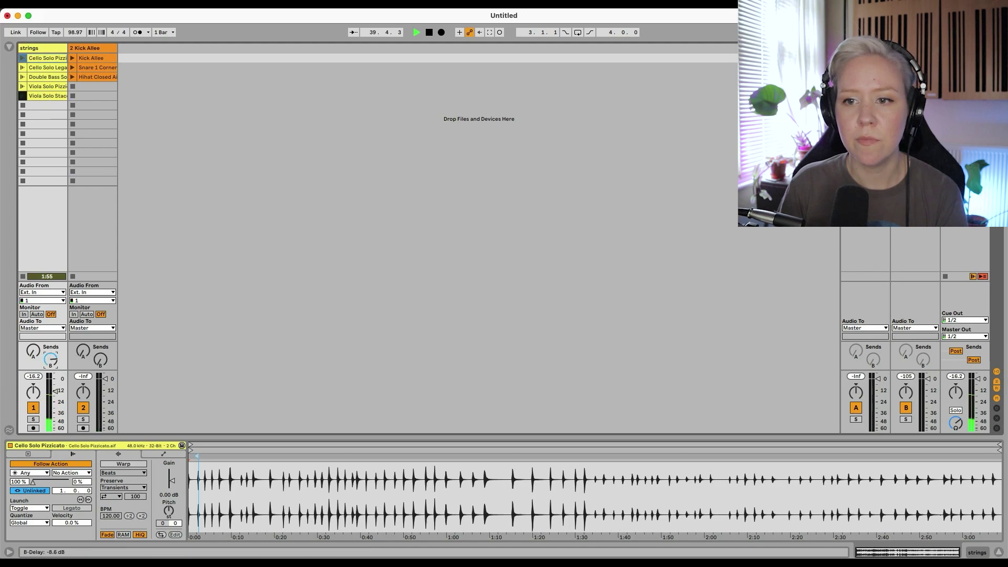
pyautogui.moveTo(33, 350)
pyautogui.mouseDown()
pyautogui.moveTo(33, 336)
pyautogui.moveTo(51, 356)
pyautogui.moveTo(51, 346)
pyautogui.mouseUp()
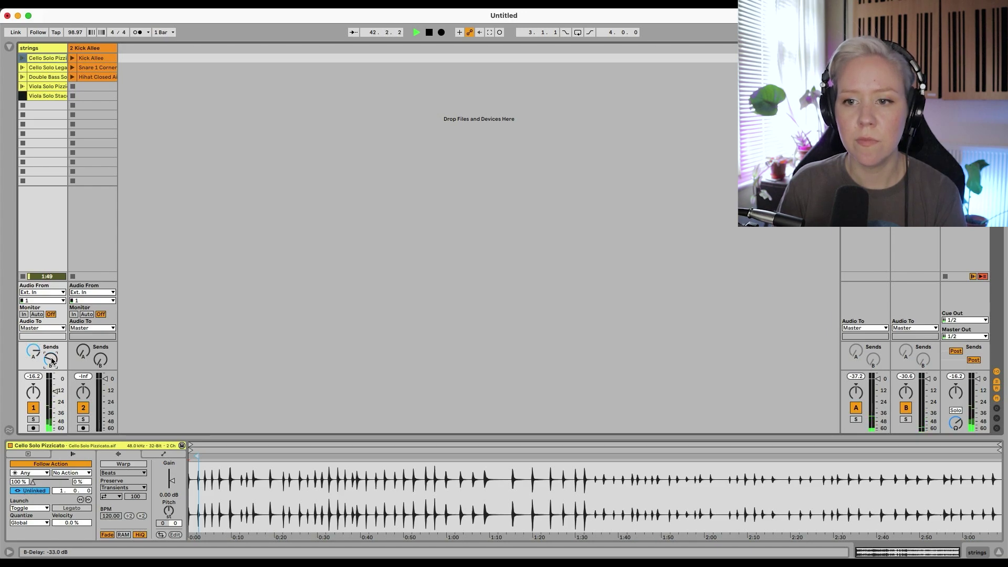
pyautogui.moveTo(50, 345); pyautogui.dragTo(51, 344)
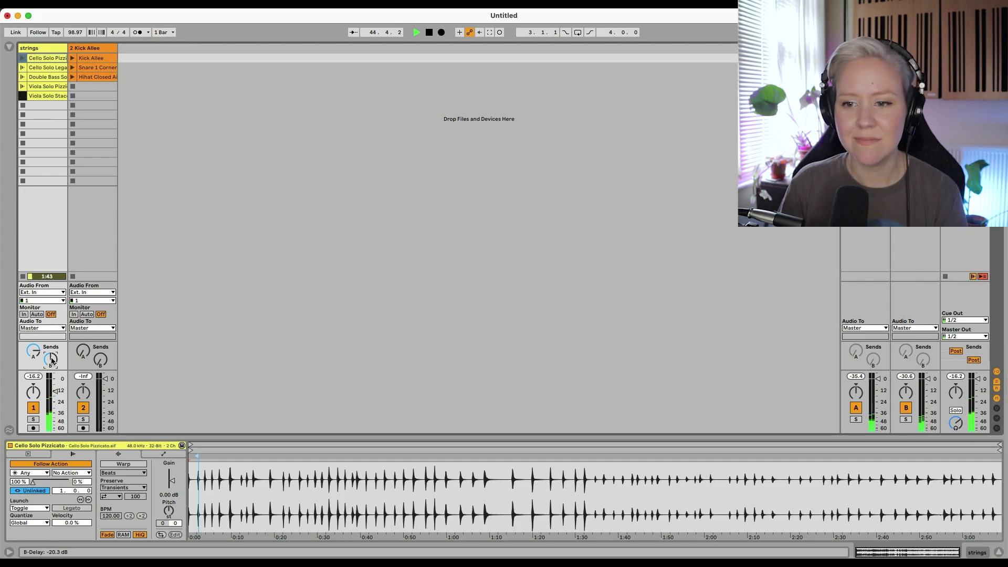
# Turn on Warp and Loop for the Double Bass Solo Legato clip, and unlink its follow action with an action time of 1.3.0.
pyautogui.press('Down')
pyautogui.press('Down')
pyautogui.click(119, 464)
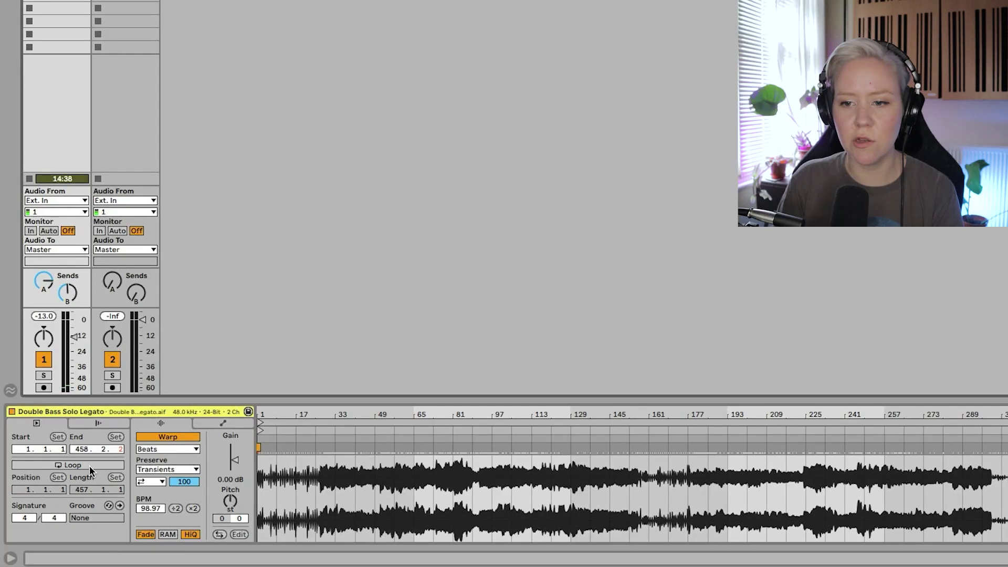
pyautogui.click(66, 485)
pyautogui.click(95, 425)
pyautogui.click(38, 474)
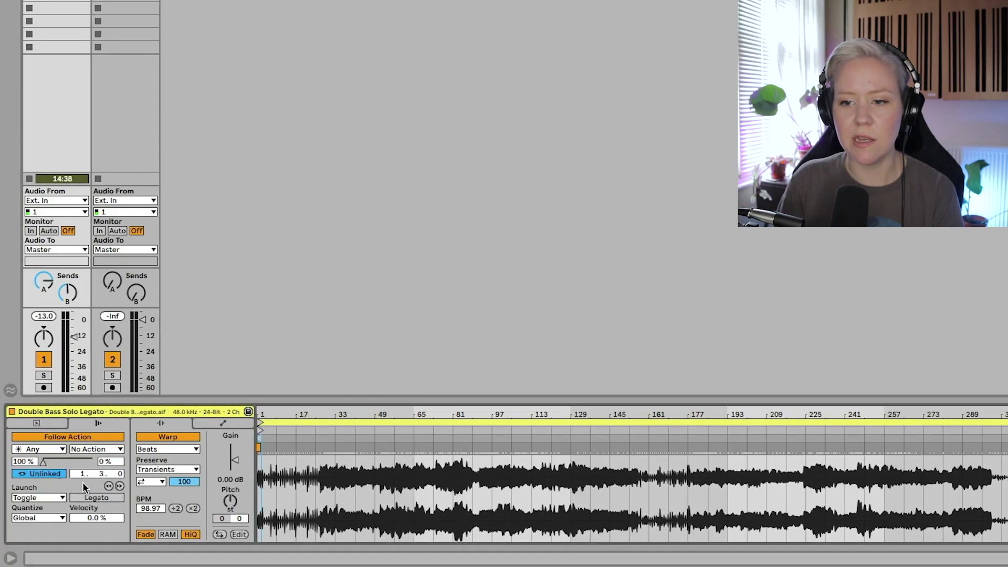
# Set the Viola Solo Pizzicato clip's follow action time to 2.0.0, and launch Cello Solo Pizzicato to hear the clips follow one another.
pyautogui.write('2')
pyautogui.press('Return')
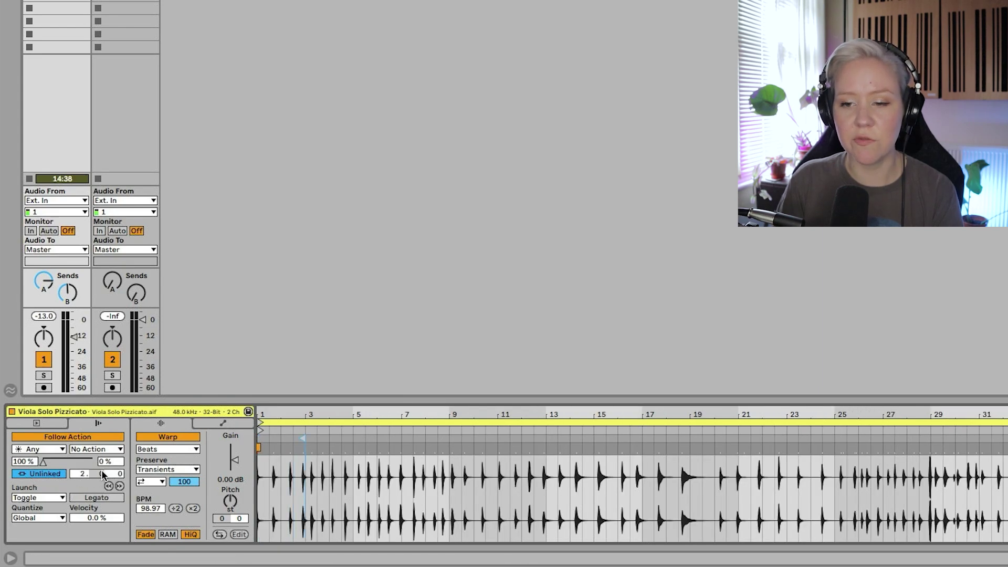
pyautogui.moveTo(80, 477)
pyautogui.mouseDown()
pyautogui.moveTo(80, 467)
pyautogui.moveTo(81, 483)
pyautogui.moveTo(81, 472)
pyautogui.moveTo(120, 476)
pyautogui.mouseUp()
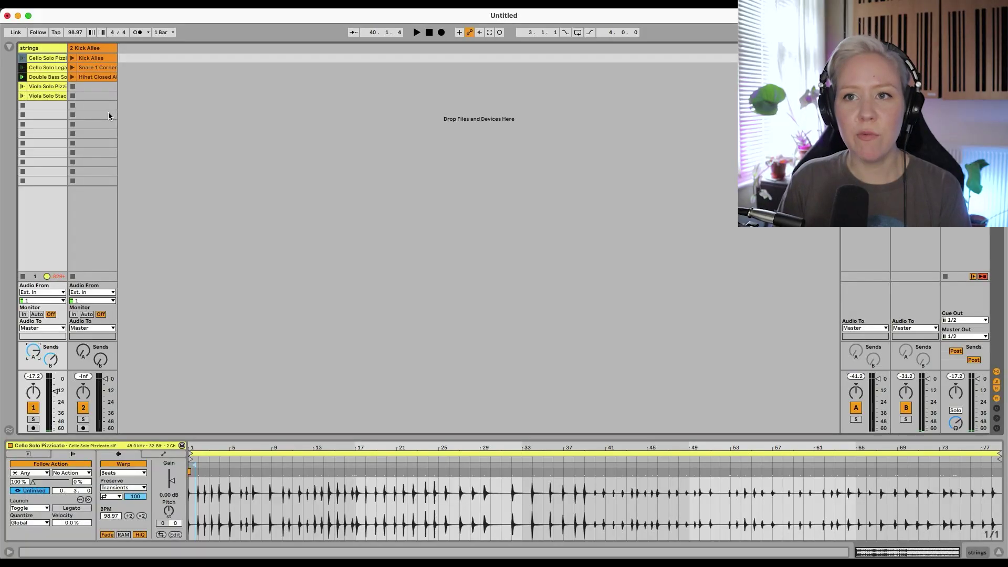
pyautogui.press('Return')
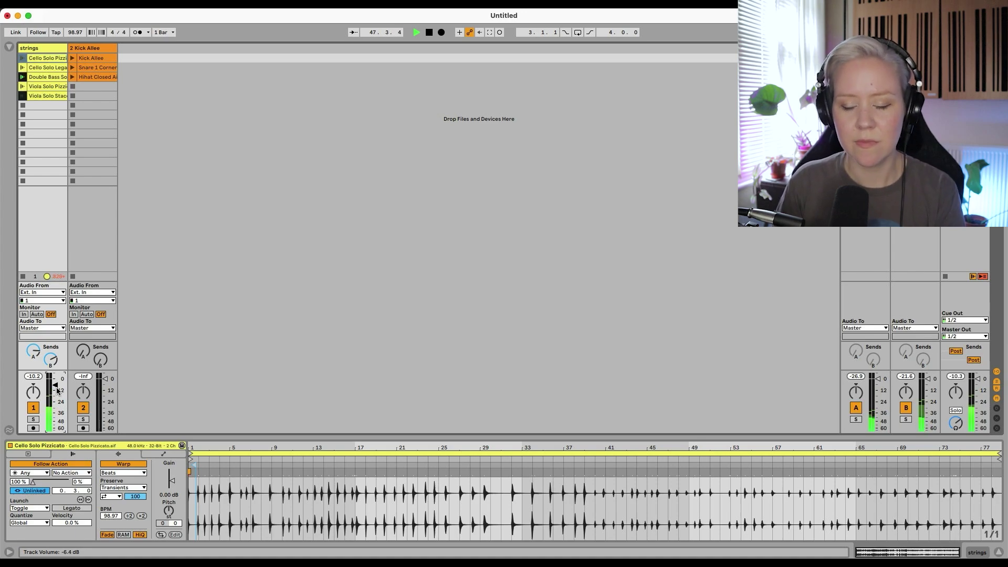
# Stop the string clips, and turn on Follow Action for the Kick Allee, Snare 1 Corner and Hihat Closed Airy clips together.
pyautogui.click(23, 276)
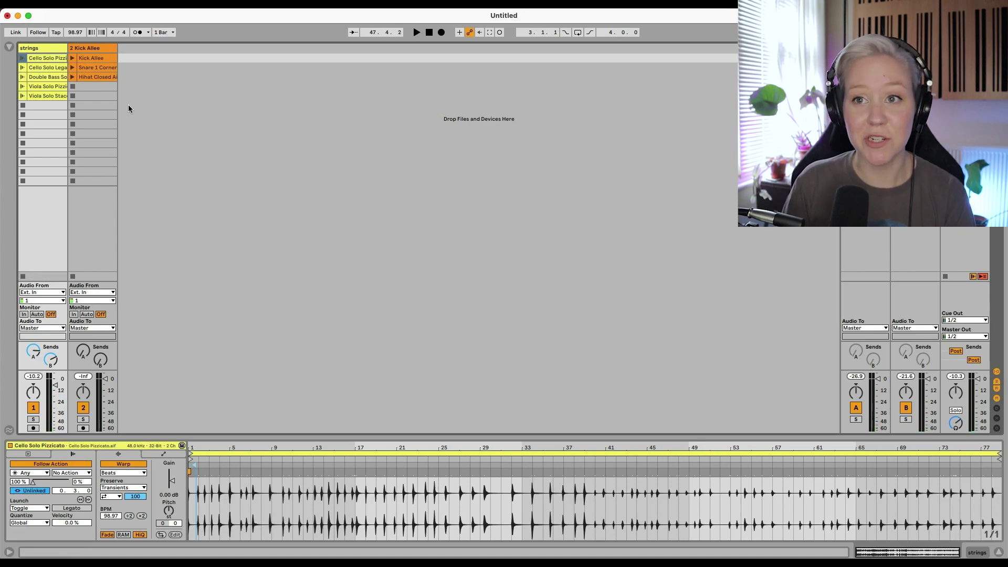
pyautogui.click(91, 48)
pyautogui.press('cmd+r')
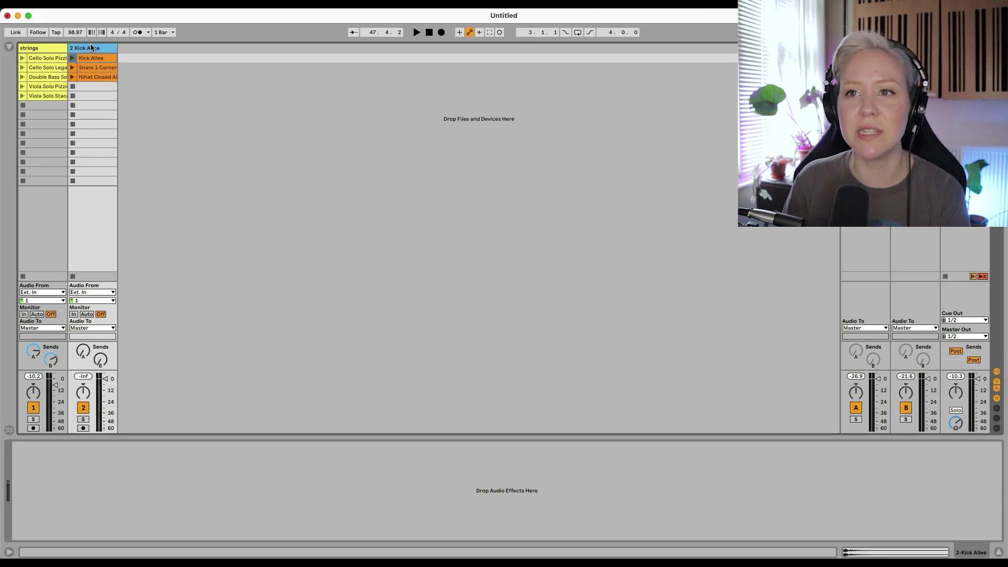
pyautogui.press('Escape')
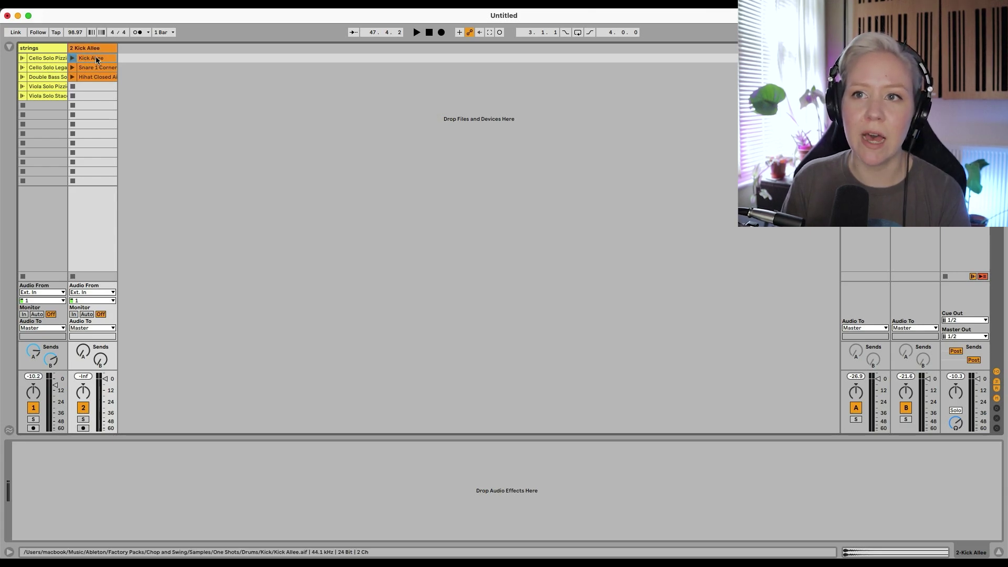
pyautogui.press('Down')
pyautogui.press('Down')
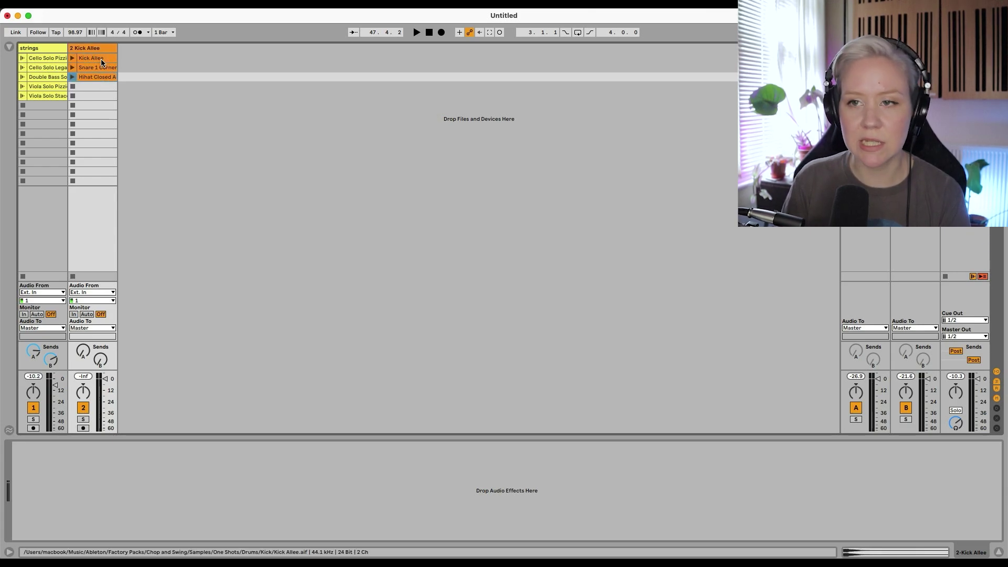
pyautogui.click(101, 63)
pyautogui.hotkey('shift', 'Tab')
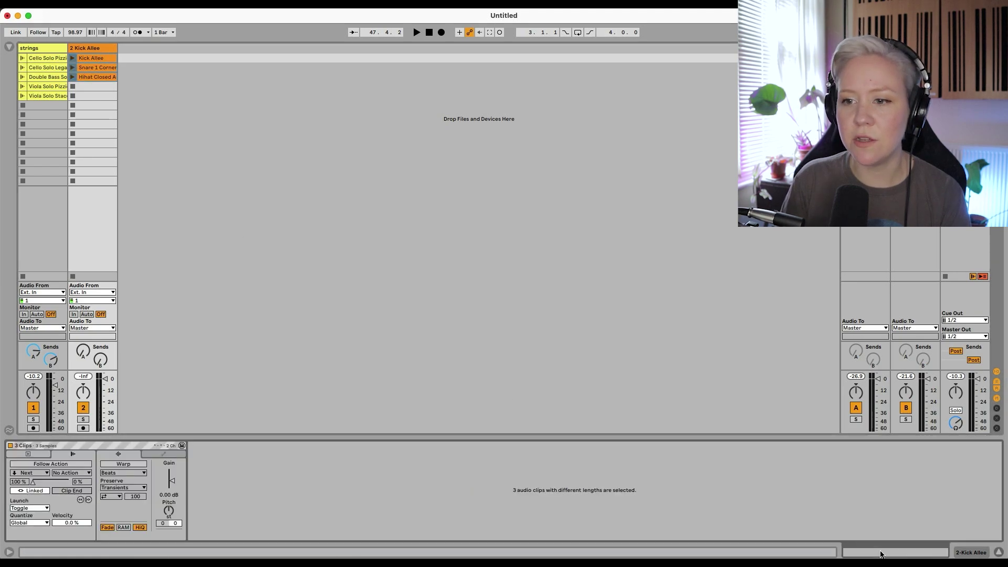
pyautogui.click(62, 463)
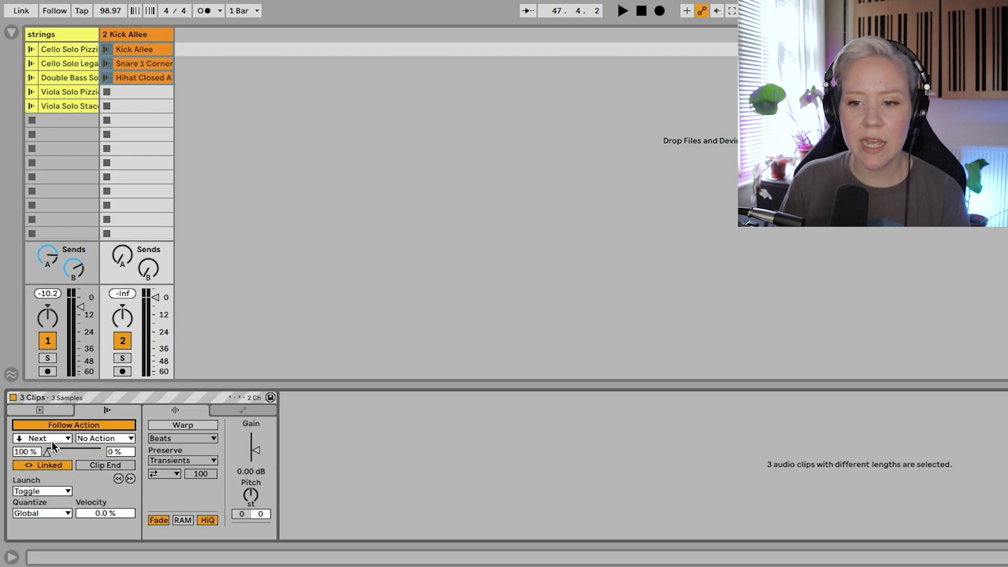
# Turn on Warp and Loop for the Kick Allee clip.
pyautogui.click(254, 122)
pyautogui.click(134, 49)
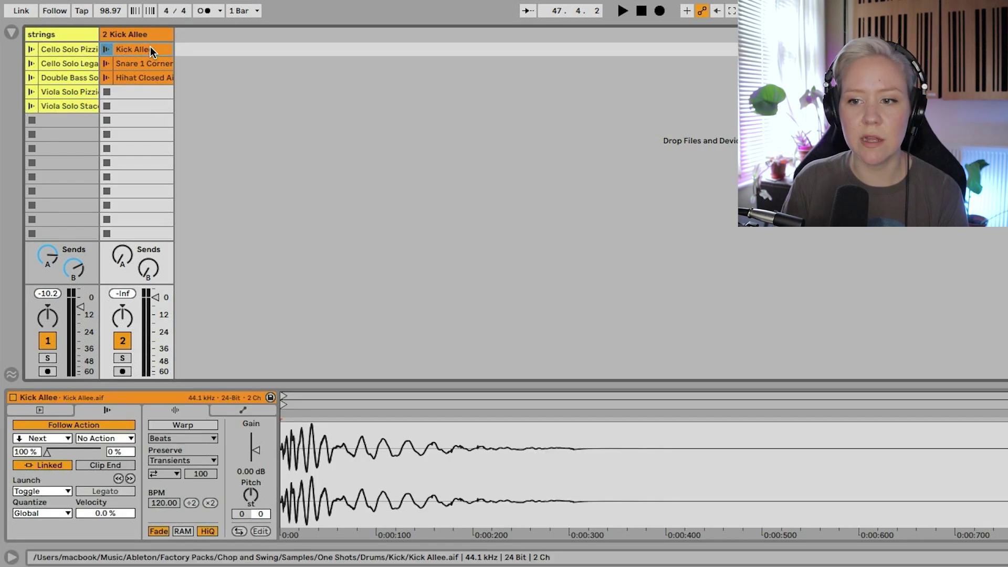
pyautogui.click(53, 411)
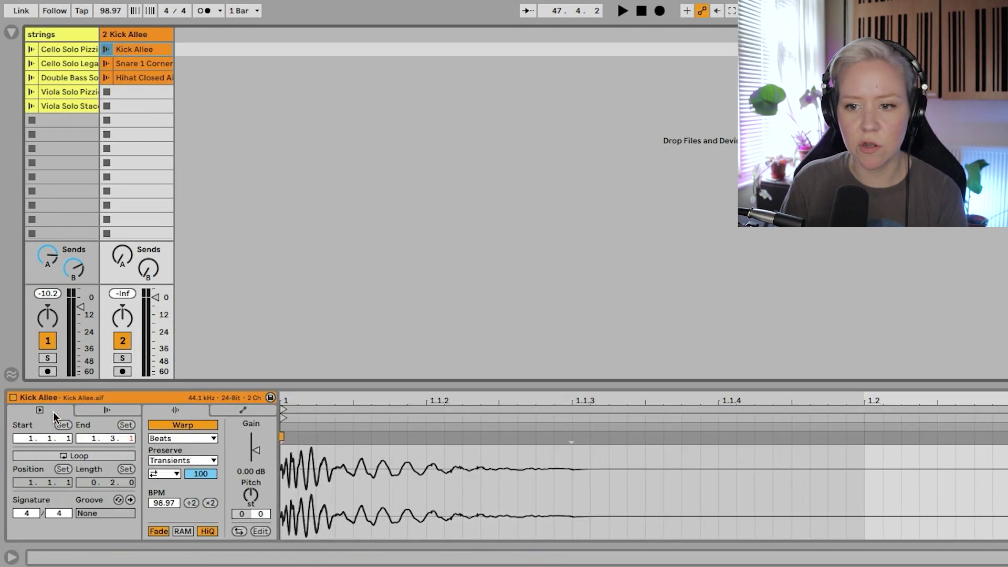
pyautogui.click(70, 455)
# Set the Kick Allee clip's follow actions to a 50% chance of Next and a 50% chance of Jump to clip 3.
pyautogui.click(89, 410)
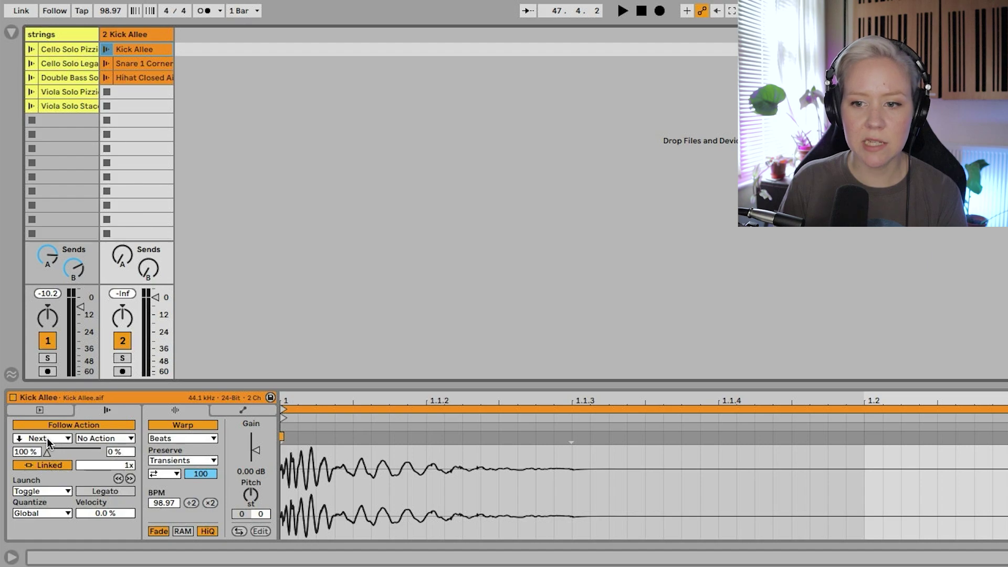
pyautogui.click(27, 451)
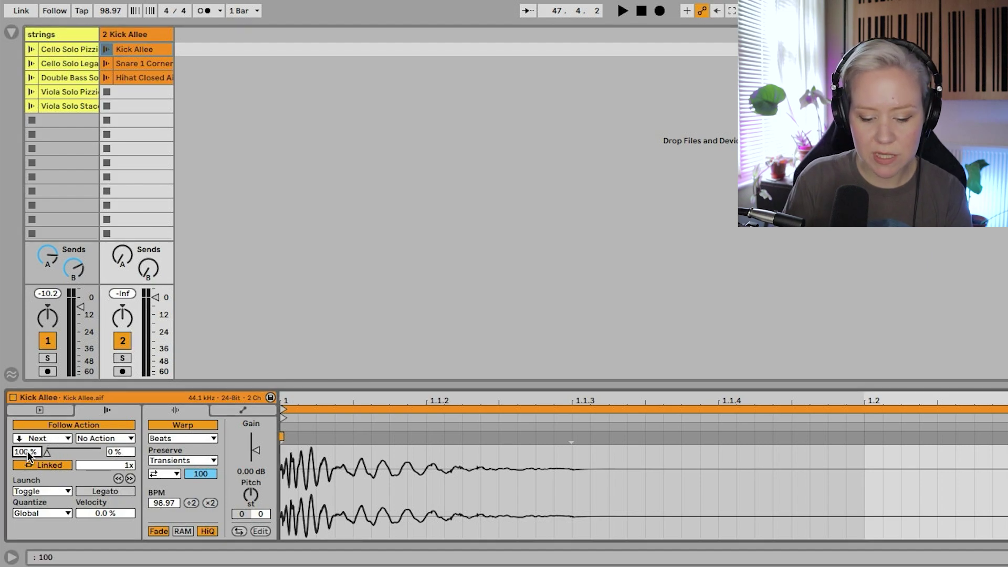
pyautogui.write('50')
pyautogui.press('Return')
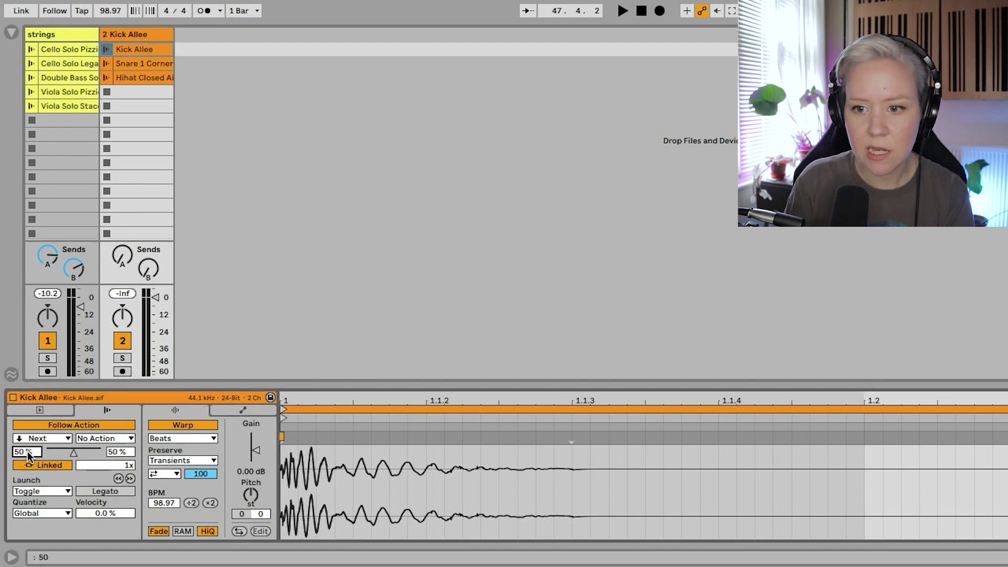
pyautogui.click(95, 438)
pyautogui.click(111, 559)
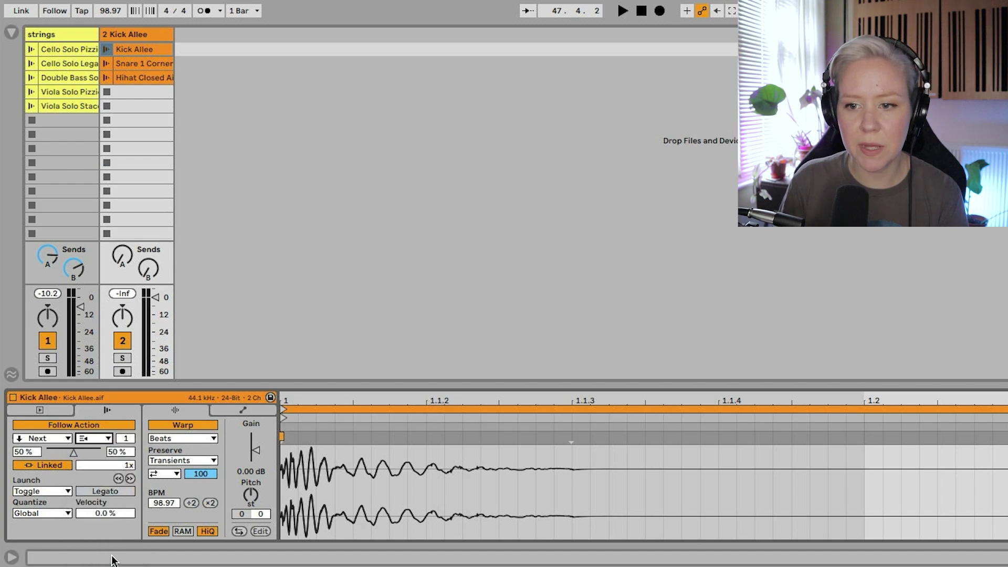
pyautogui.click(124, 443)
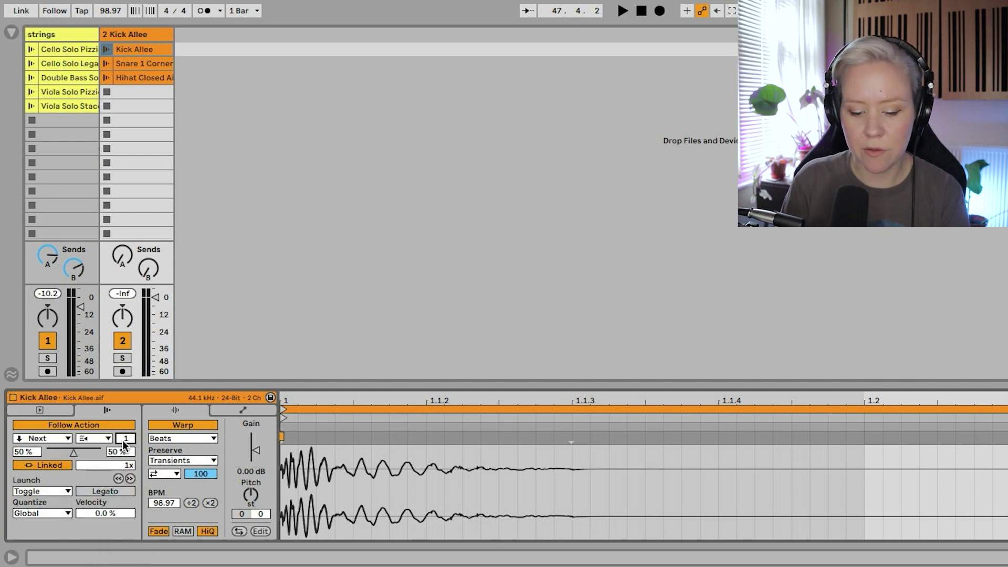
pyautogui.press('Tab')
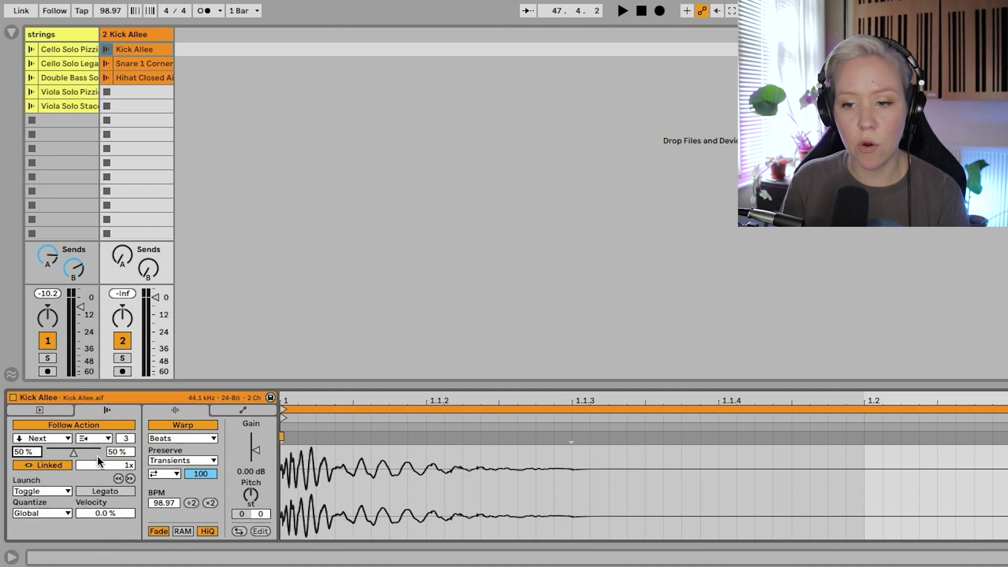
# Set the Snare 1 Corner clip's first follow action to Other.
pyautogui.click(142, 63)
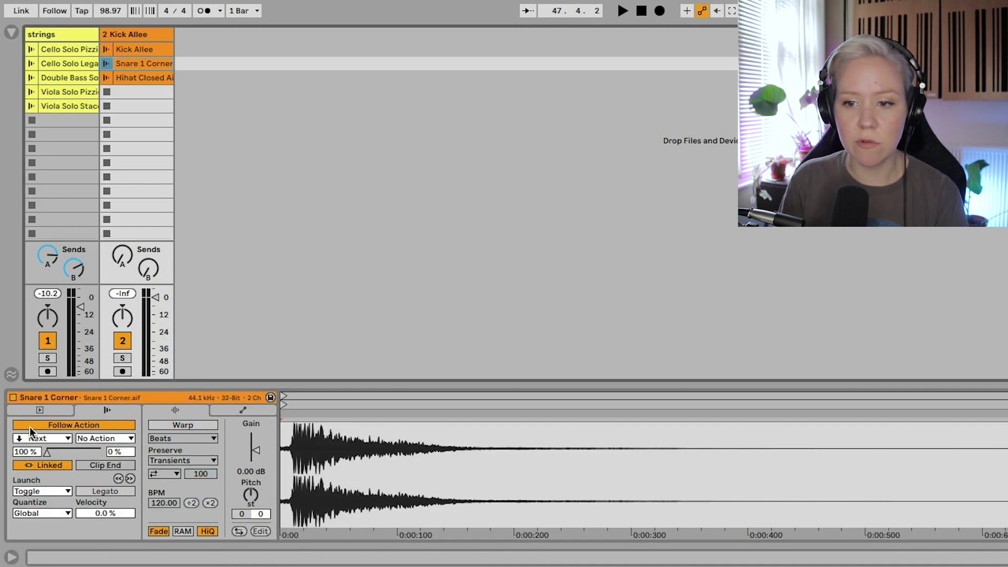
pyautogui.click(48, 440)
pyautogui.click(26, 492)
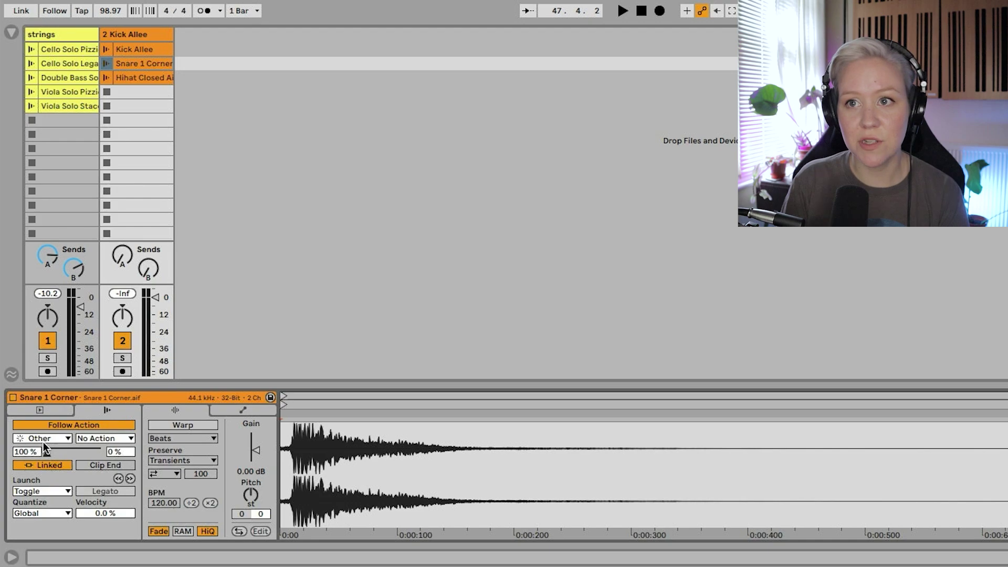
# Set the Hihat Closed Airy clip's follow actions to First at 80% and Play Again at 20%.
pyautogui.press('Down')
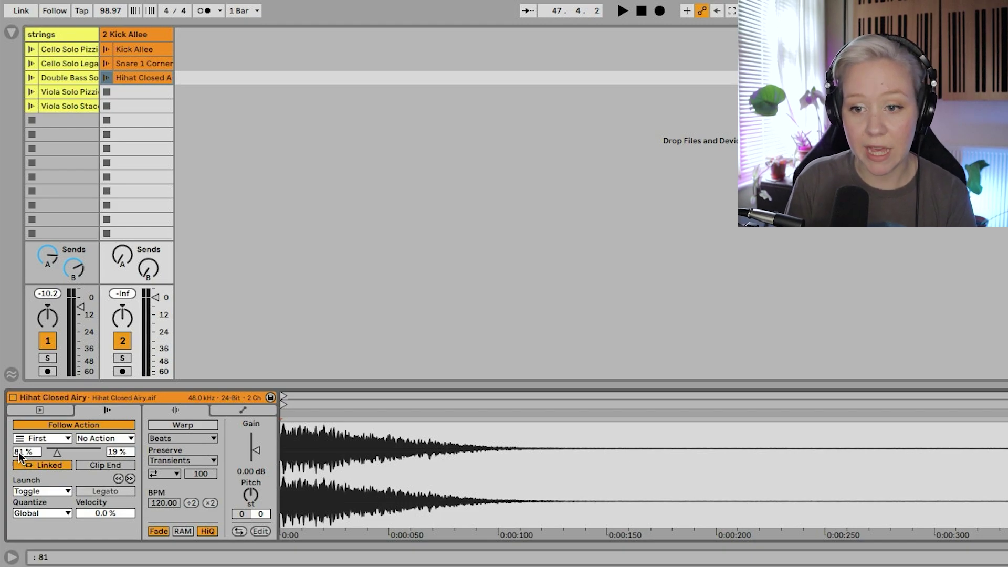
pyautogui.scroll(-1, 21, 451)
pyautogui.click(105, 438)
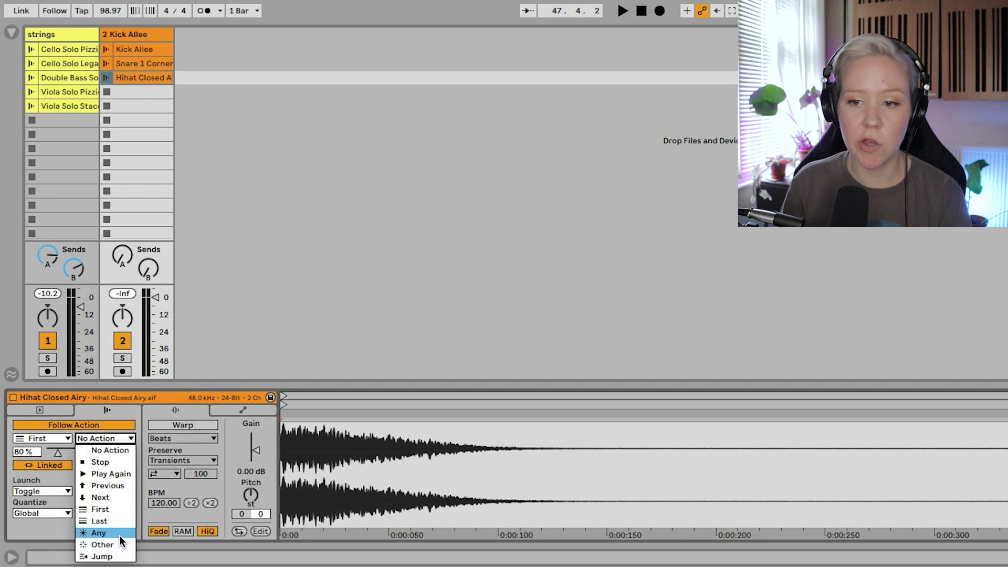
pyautogui.click(110, 473)
# Turn on Warp and Loop for the Hihat Closed Airy and Snare 1 Corner clips.
pyautogui.click(195, 425)
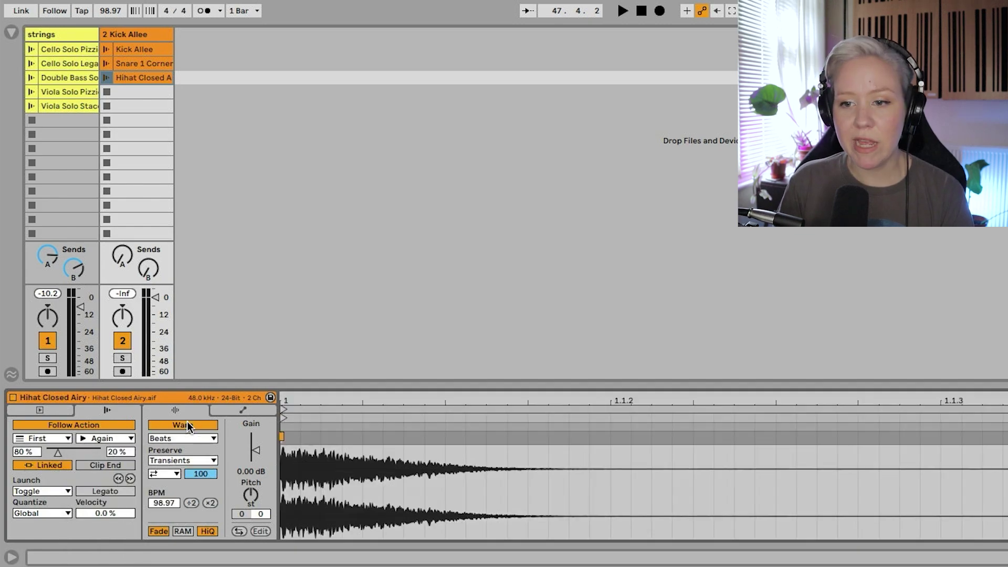
pyautogui.click(37, 413)
pyautogui.click(86, 460)
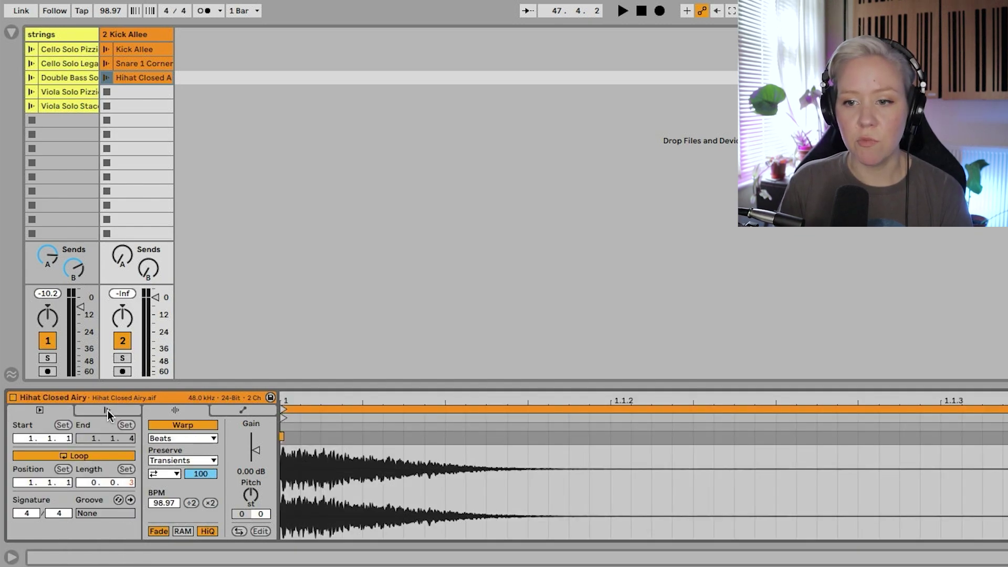
pyautogui.click(108, 411)
pyautogui.click(133, 63)
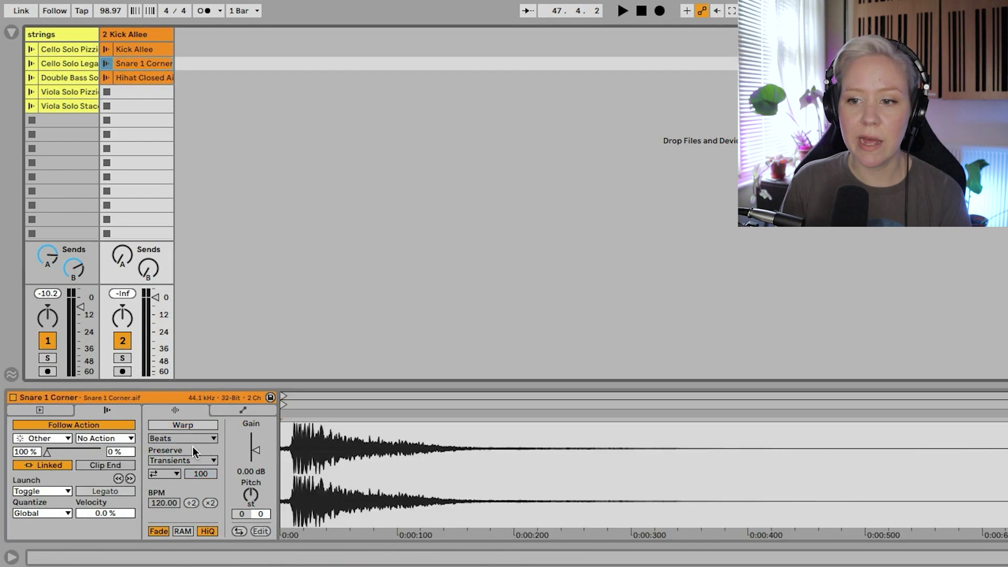
pyautogui.click(180, 425)
pyautogui.click(50, 412)
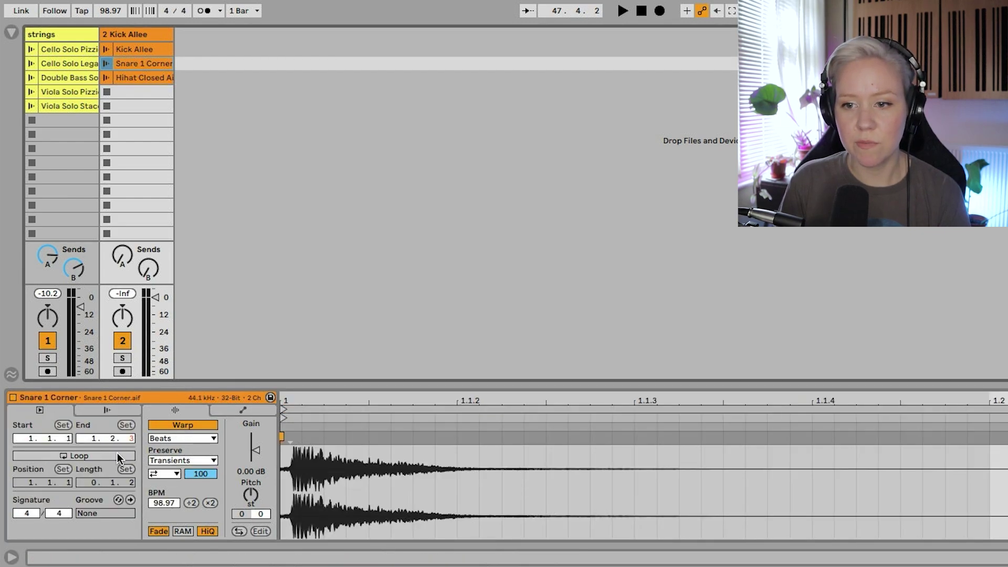
# Unlink the follow actions of all three drum clips together, with an action time of 0.1.0.
pyautogui.press('Down')
pyautogui.hotkey('shift', 'Up')
pyautogui.hotkey('shift', 'Up')
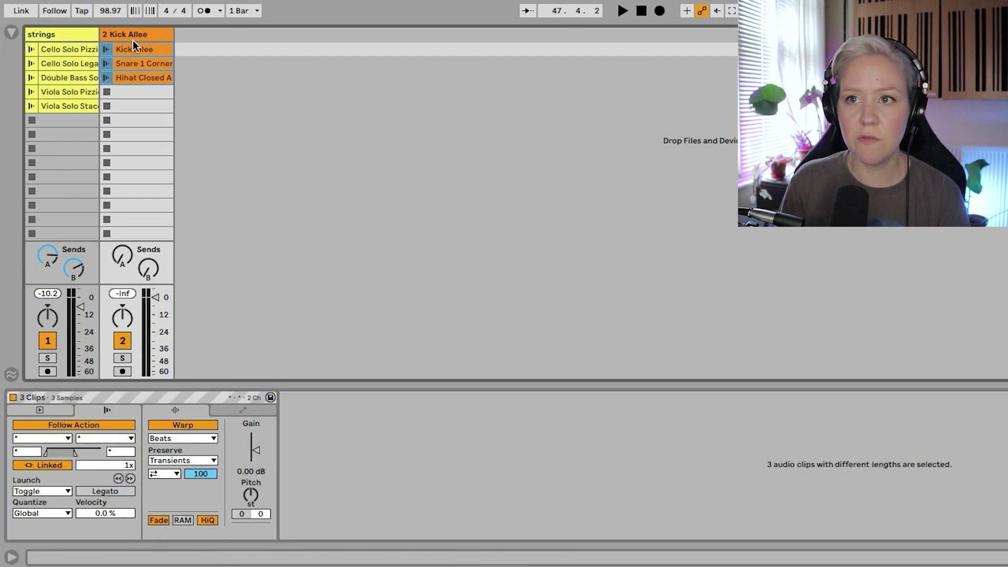
pyautogui.click(52, 468)
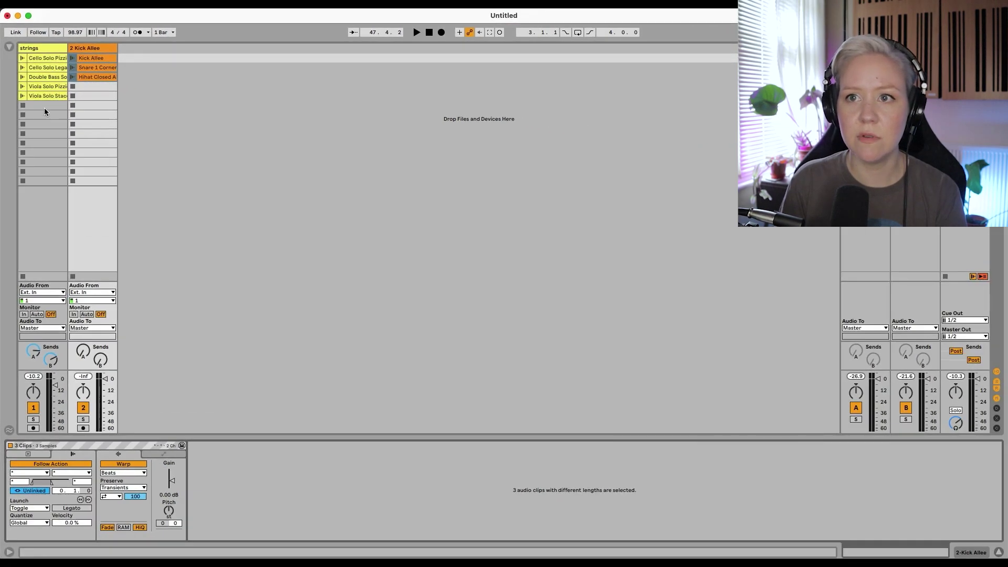
# Launch Kick Allee to hear the drum clips follow one another, and shorten the three clips' follow action time to 0.0.2.
pyautogui.click(107, 49)
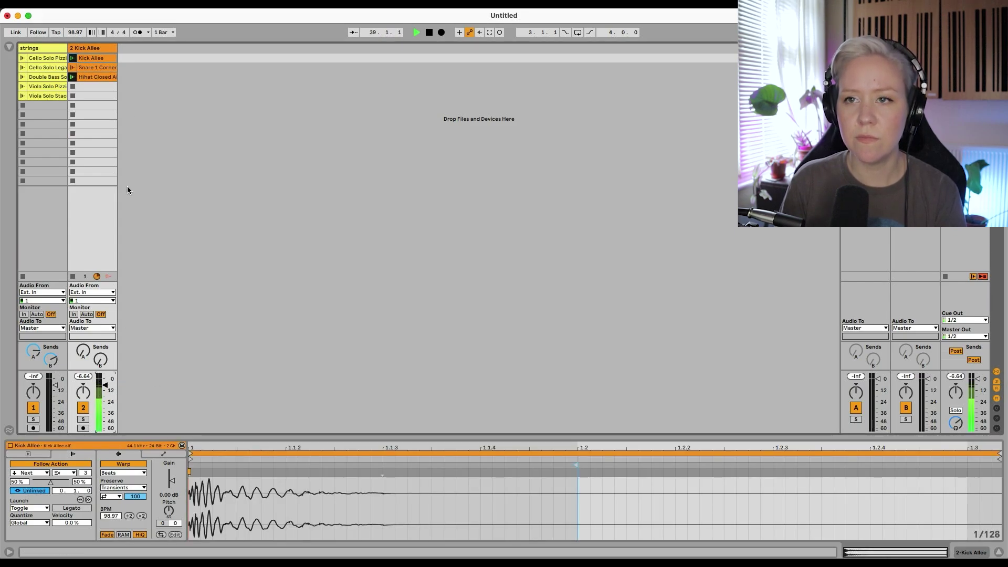
pyautogui.click(87, 48)
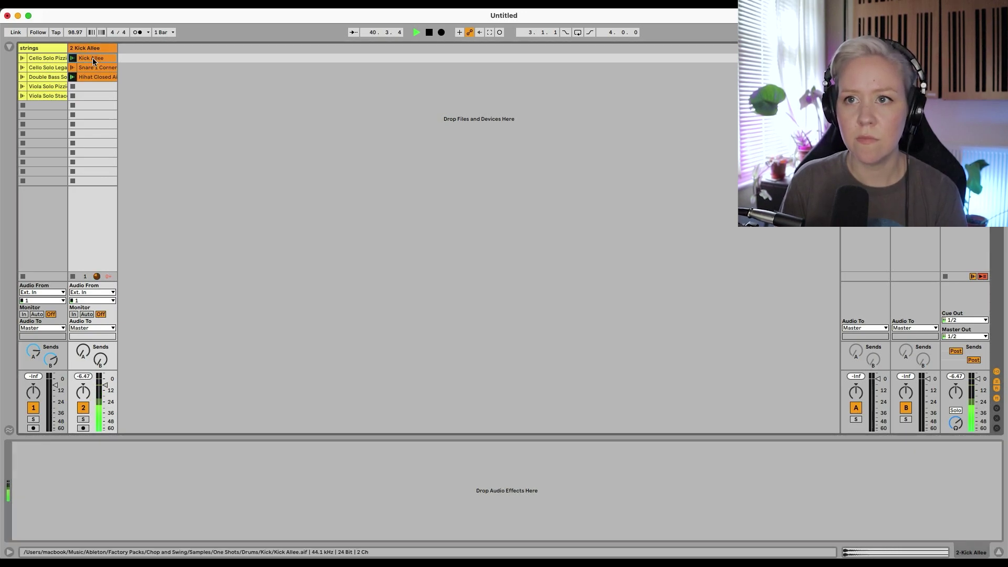
pyautogui.click(914, 556)
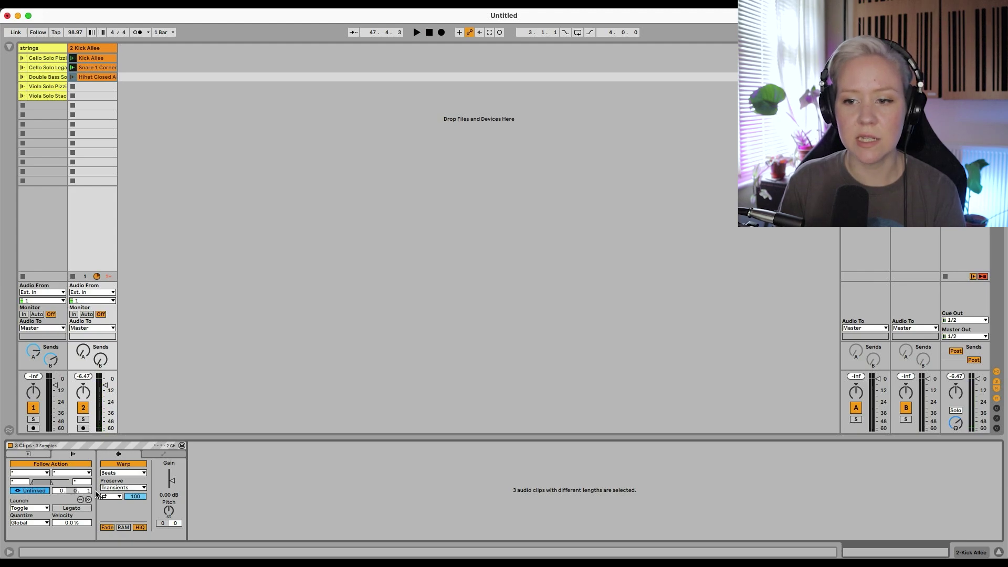
pyautogui.press('space')
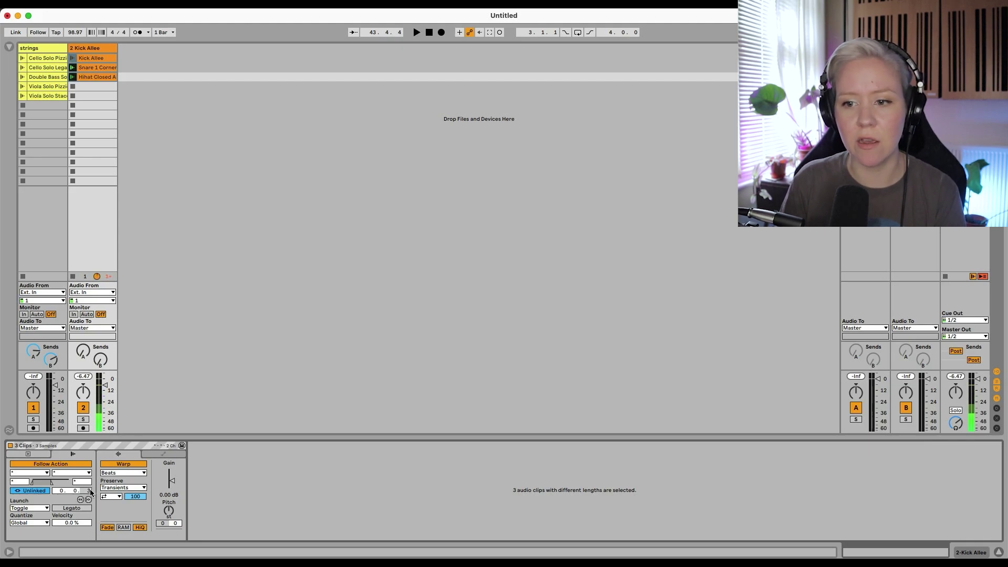
pyautogui.press('space')
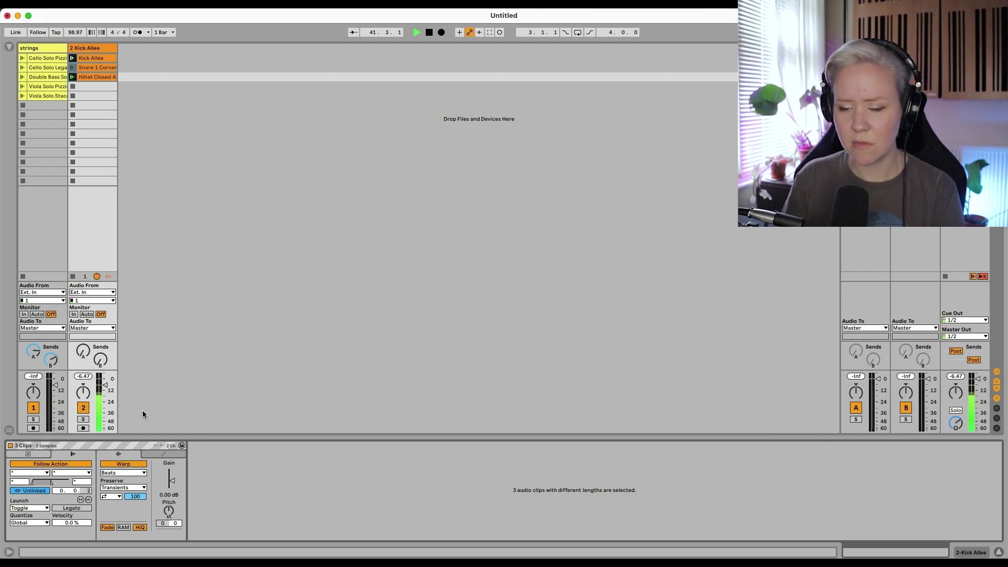
pyautogui.press('space')
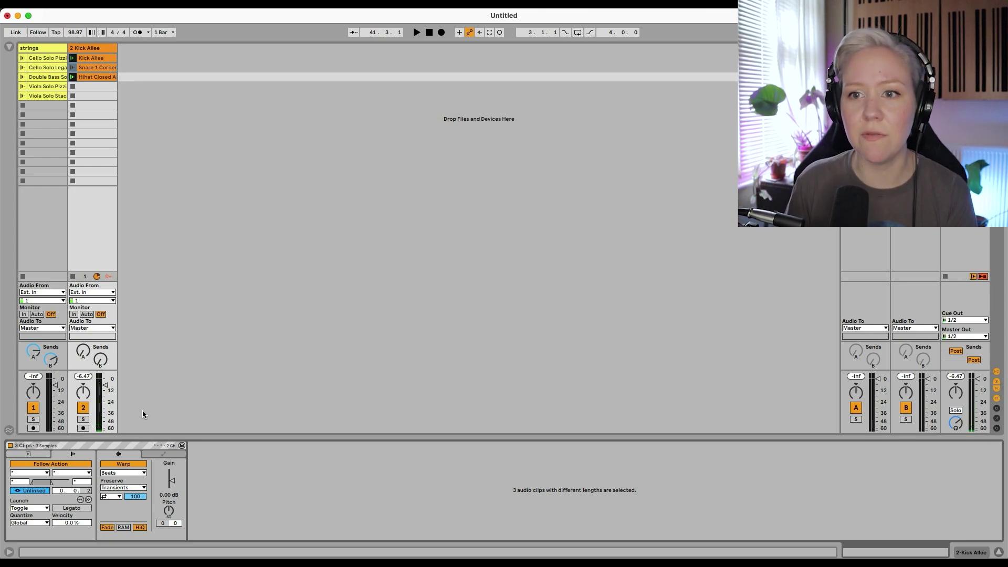
# Launch Cello Solo Pizzicato alongside the drums, and raise the Kick Allee track's Reverb and Delay sends.
pyautogui.click(23, 58)
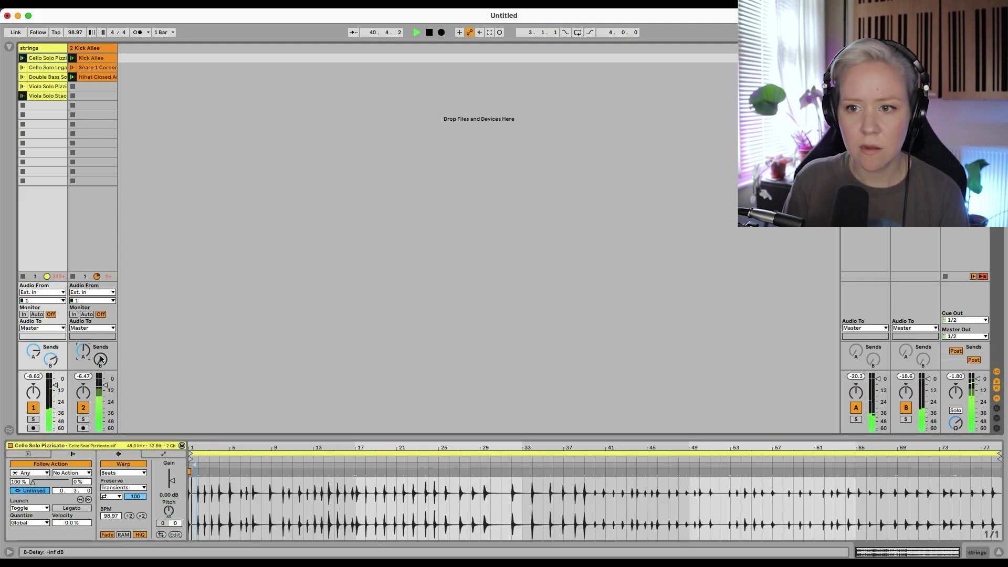
pyautogui.moveTo(100, 360); pyautogui.dragTo(100, 368)
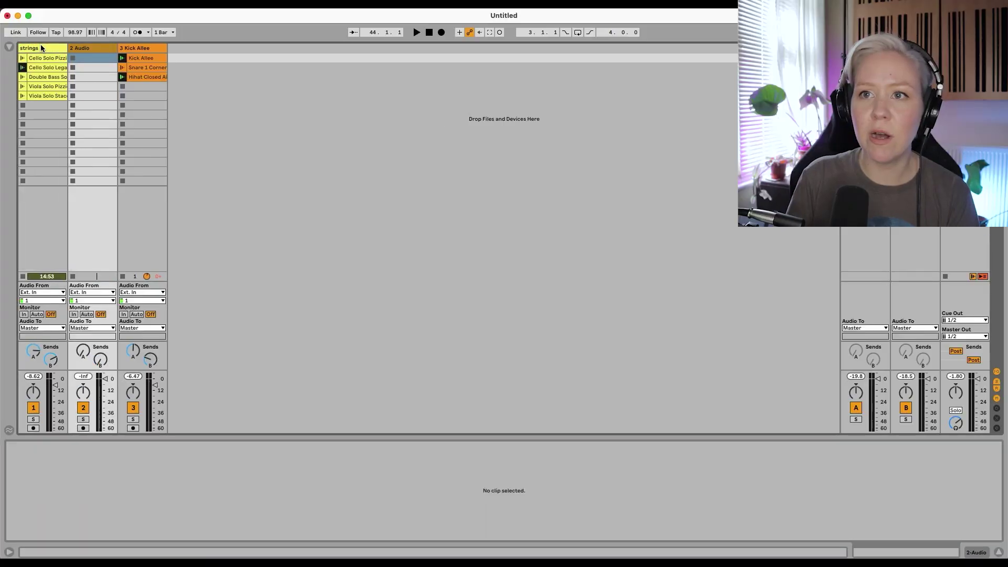
# Insert an audio track after the Kick Allee track and colour it orange.
pyautogui.click(150, 47)
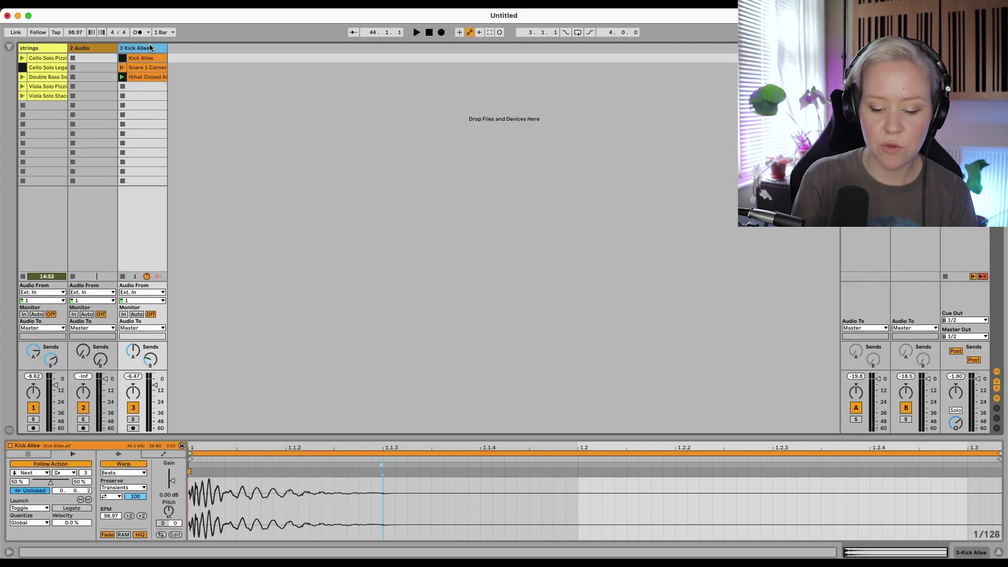
pyautogui.press('super+t')
pyautogui.rightClick(193, 48)
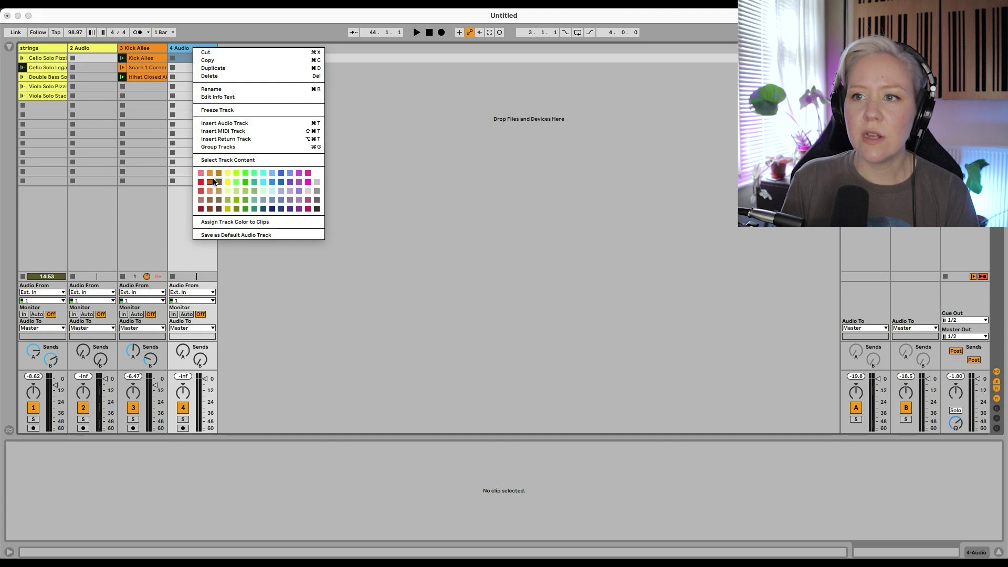
pyautogui.click(211, 181)
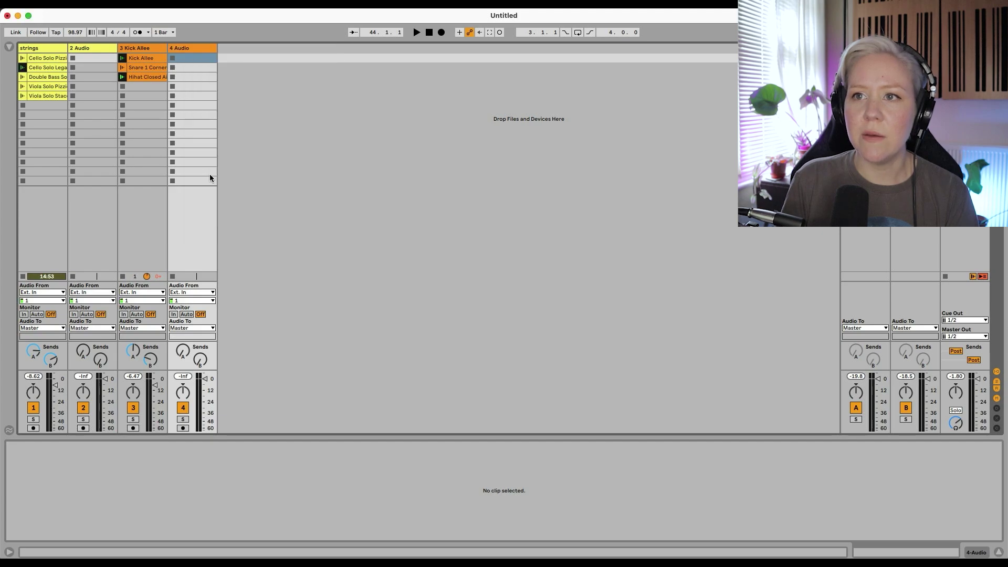
# Rename the empty yellow audio track "stings R" and the empty orange audio track "Drums R".
pyautogui.click(82, 48)
pyautogui.press('super+r')
pyautogui.write('st')
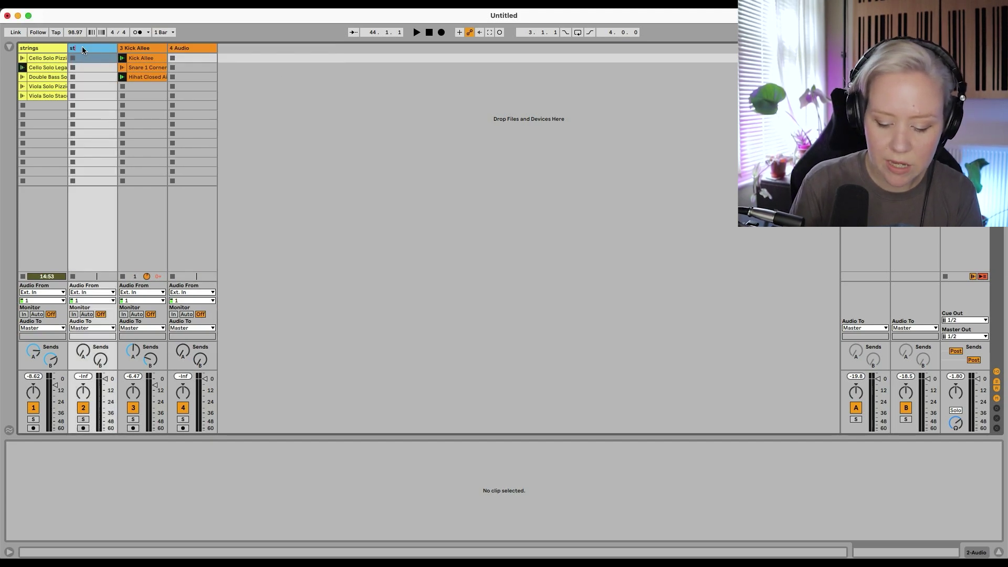
pyautogui.write('ings R')
pyautogui.click(181, 48)
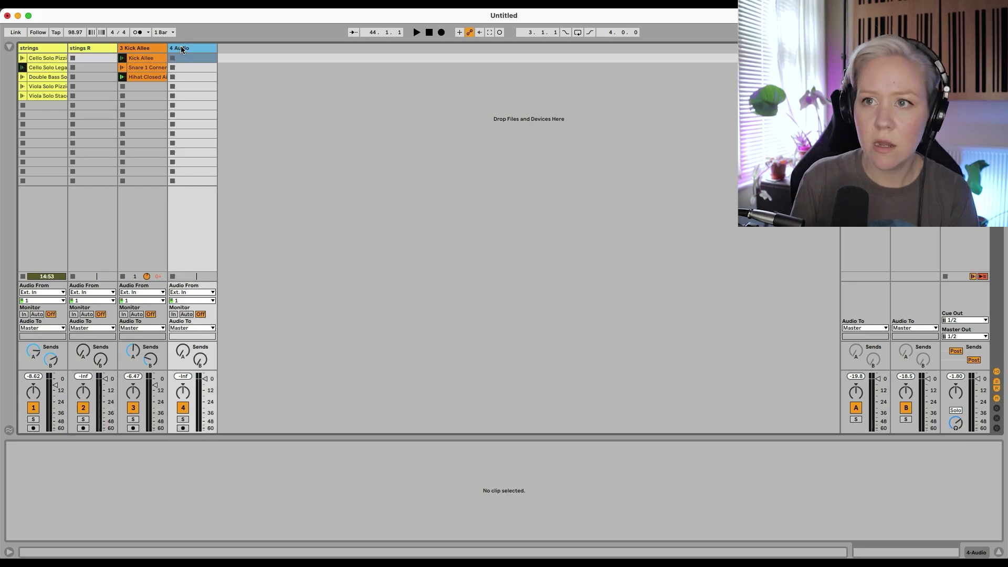
pyautogui.press('super+r')
pyautogui.write('Dru')
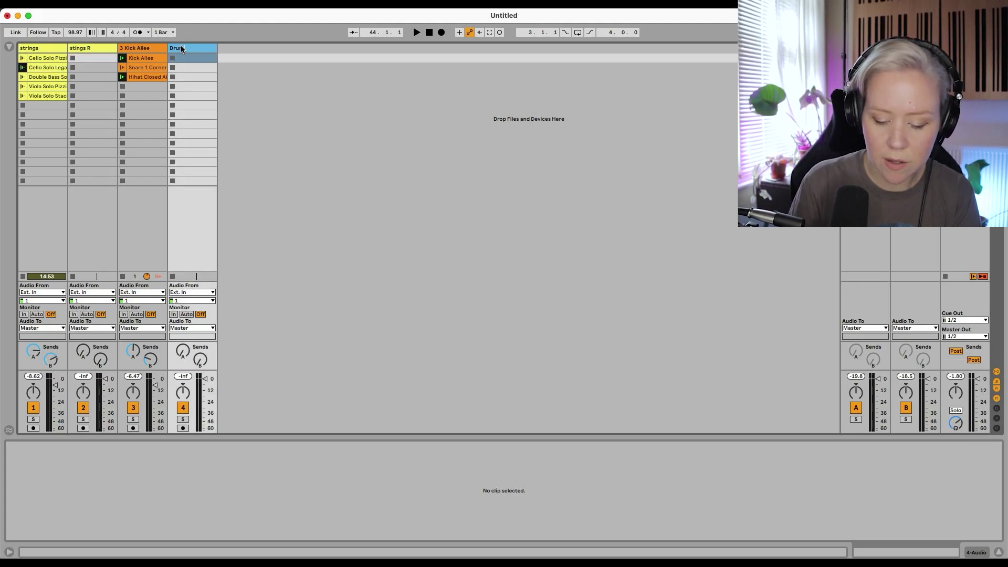
pyautogui.write('ms R')
pyautogui.click(286, 108)
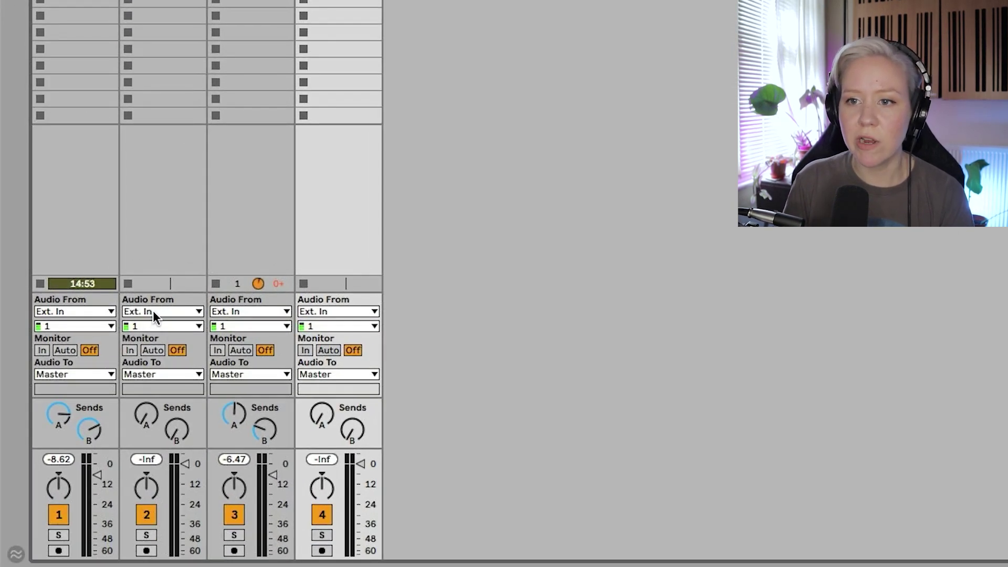
# Set the stings R track's audio input to strings and the Drums R track's audio input to 3-Kick Allee.
pyautogui.click(152, 312)
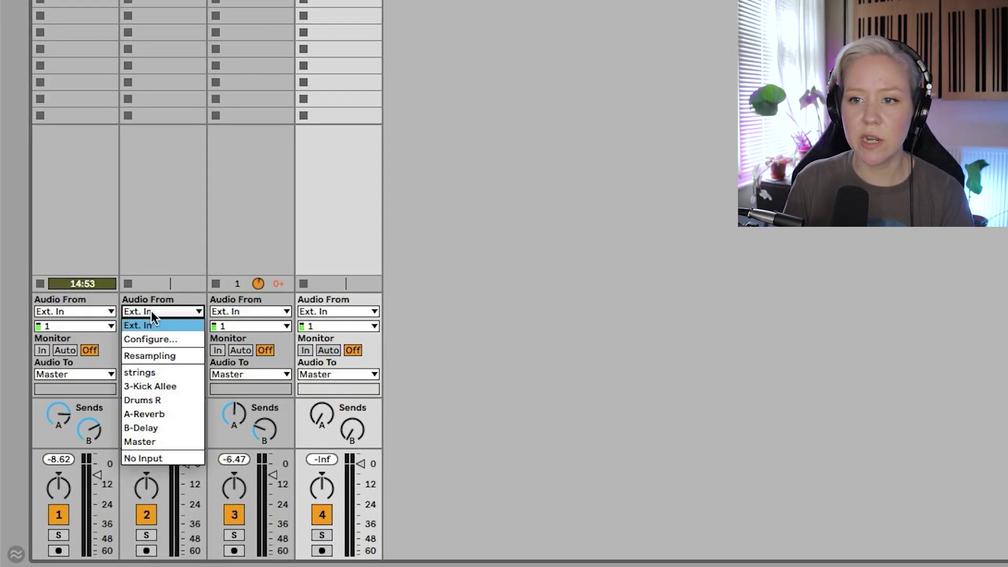
pyautogui.click(174, 374)
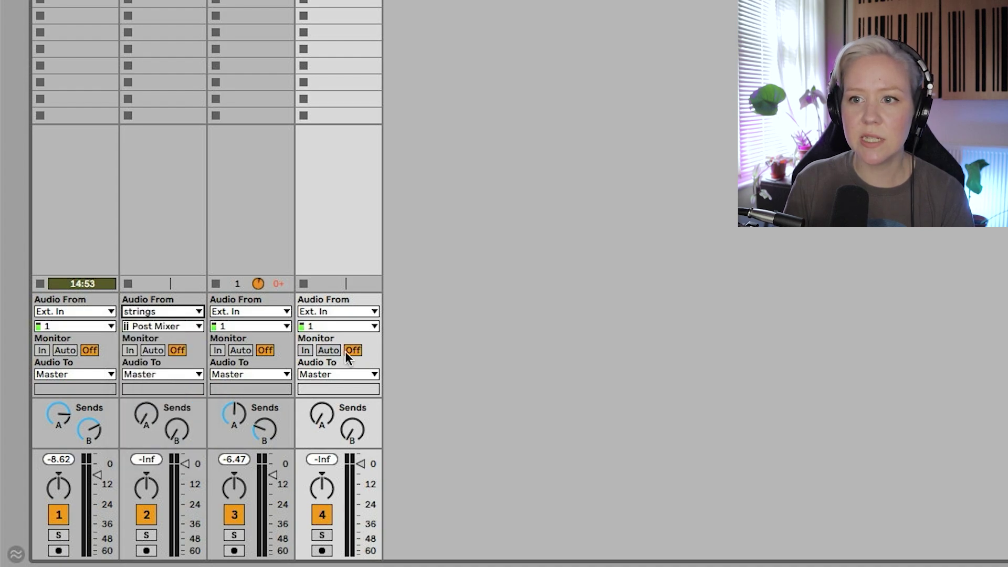
pyautogui.click(344, 310)
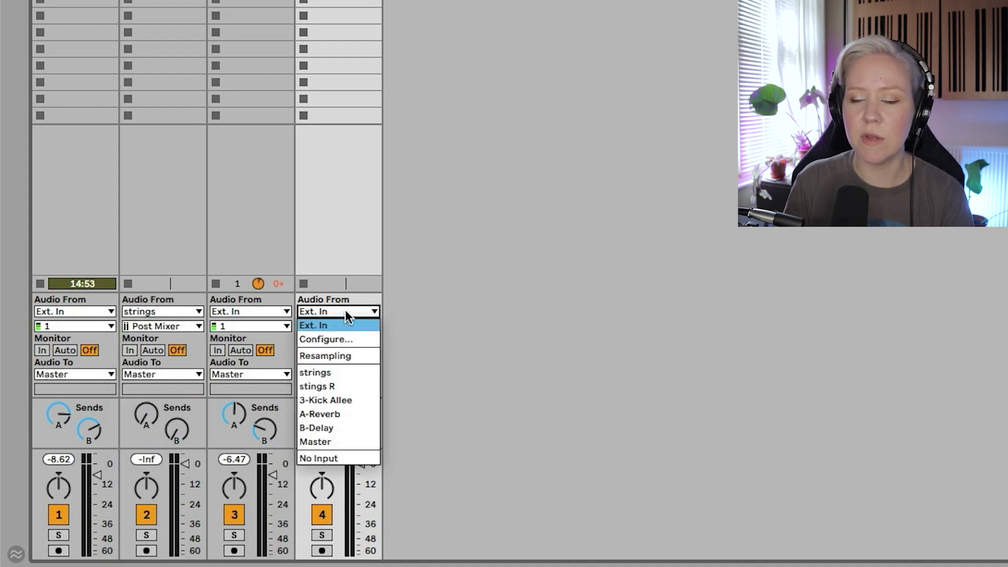
pyautogui.click(364, 409)
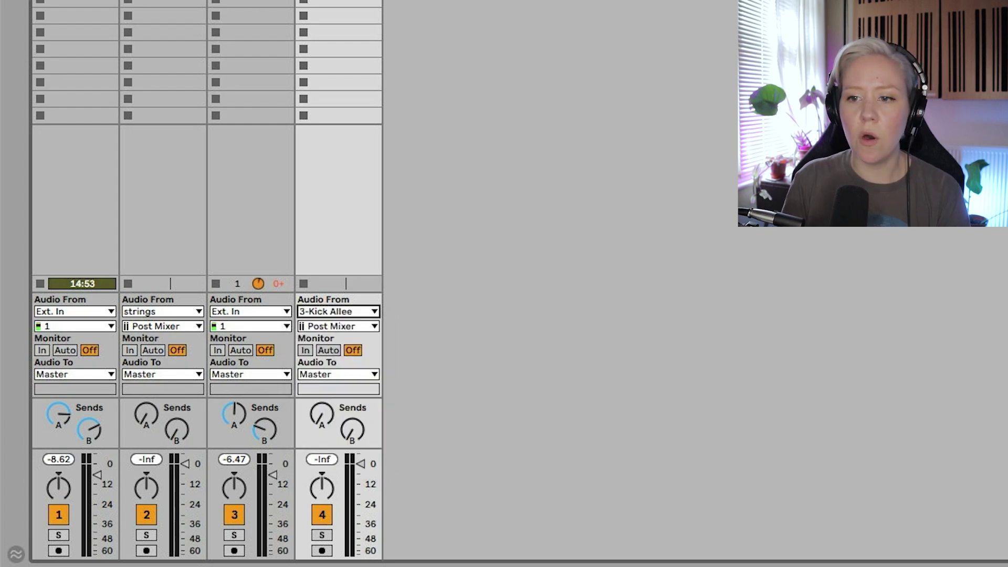
# Arm stings R and Drums R to record the strings and drums into their first slots, and stop the source strings clips.
pyautogui.click(147, 550)
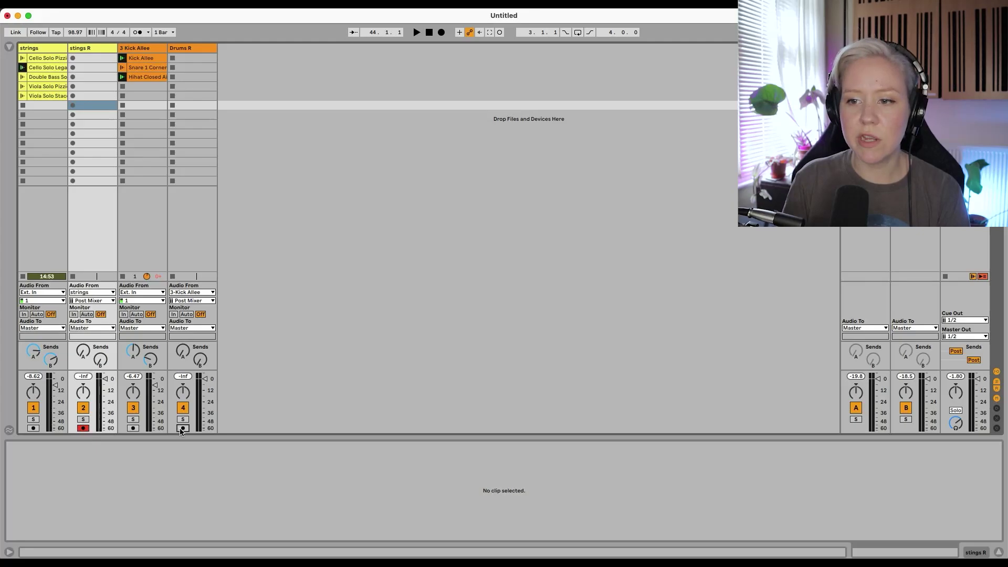
pyautogui.click(182, 428)
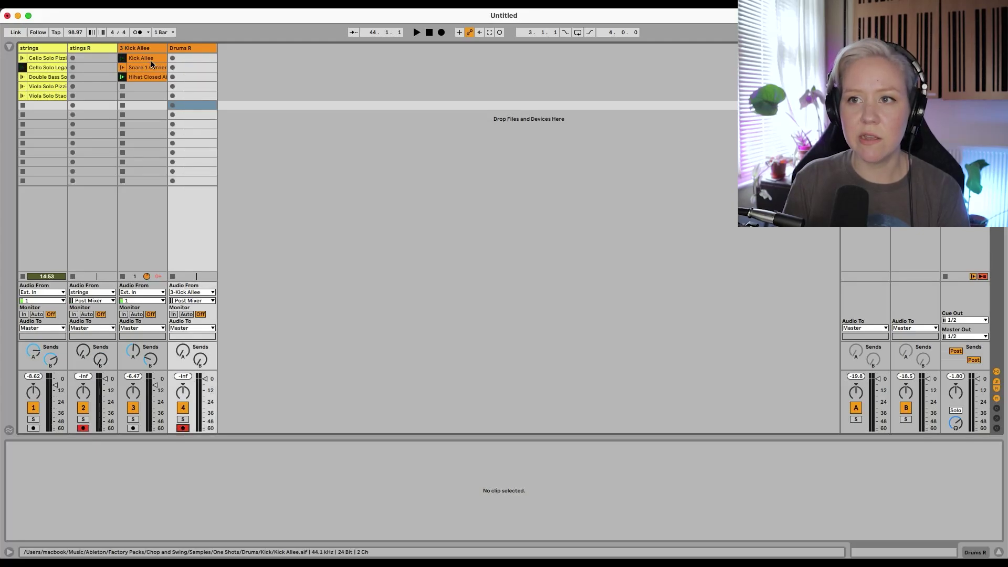
pyautogui.click(73, 58)
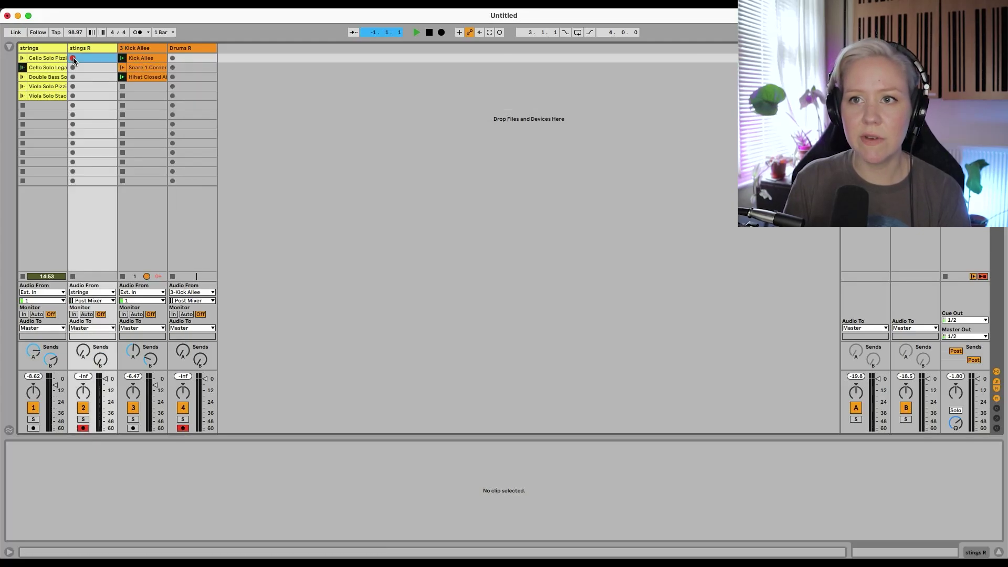
pyautogui.click(173, 58)
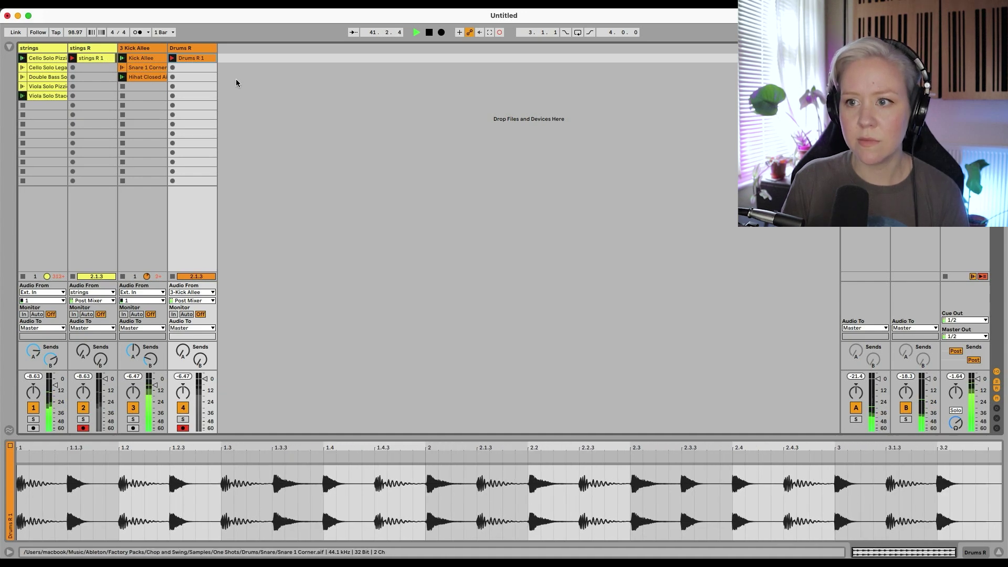
pyautogui.click(99, 58)
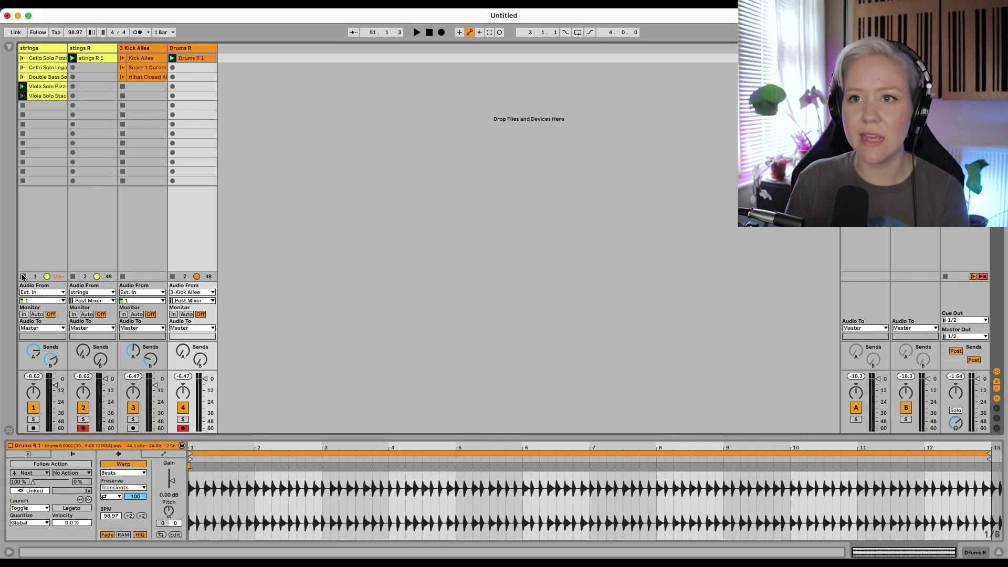
pyautogui.click(22, 277)
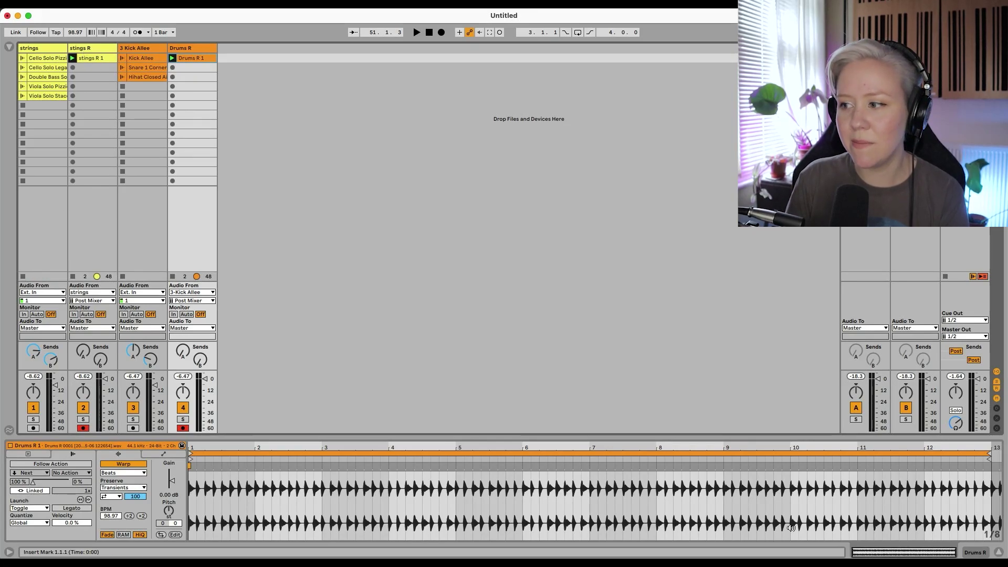
# Move the loop start of the Drums R 1 clip to bar 9, and raise the stings R track's Delay send during playback.
pyautogui.moveTo(190, 460); pyautogui.dragTo(723, 461)
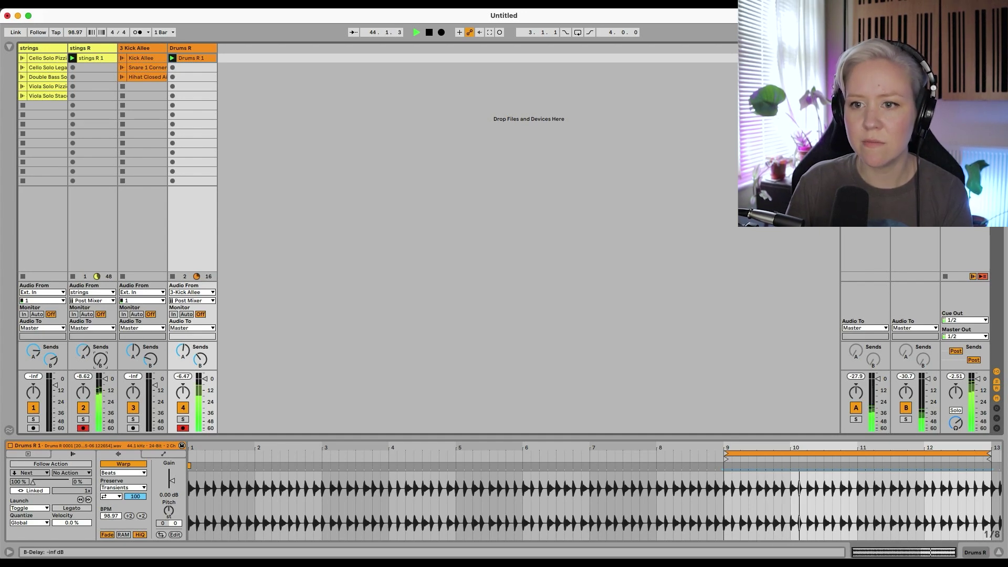
pyautogui.moveTo(99, 363); pyautogui.dragTo(98, 362)
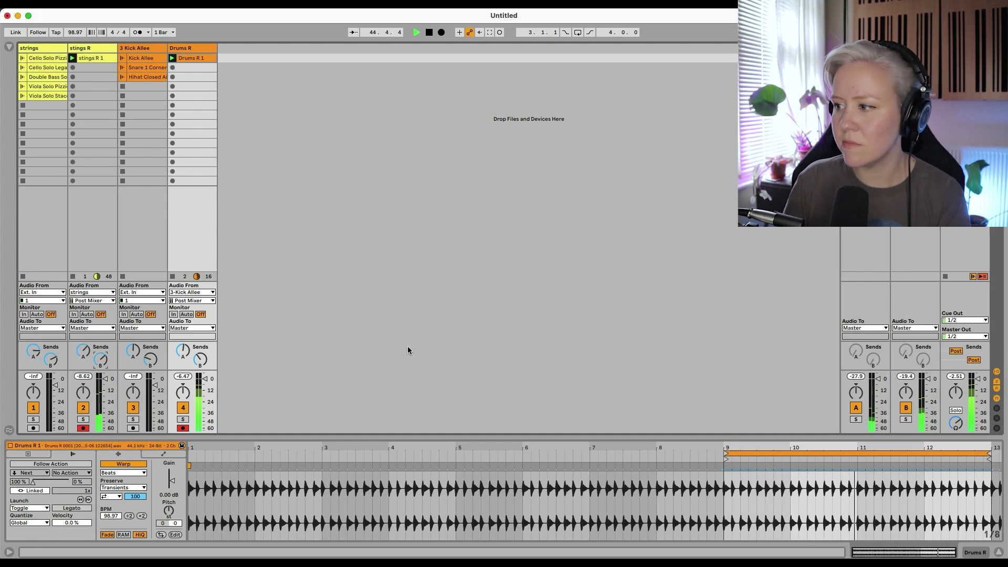
pyautogui.press('space')
# Open the recorded stings R 1 clip and play it alongside the drums to check its waveform.
pyautogui.click(101, 56)
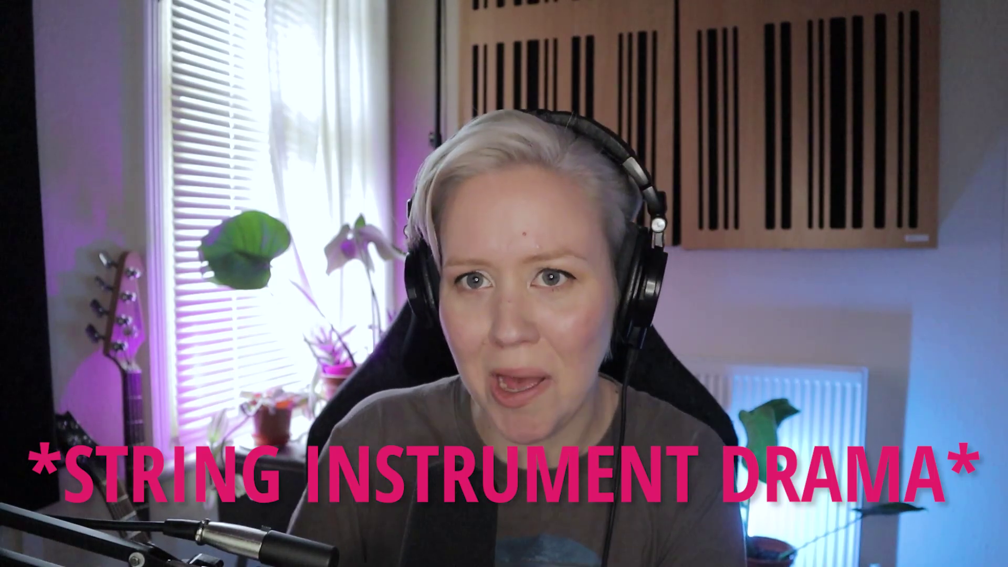
pyautogui.press('space')
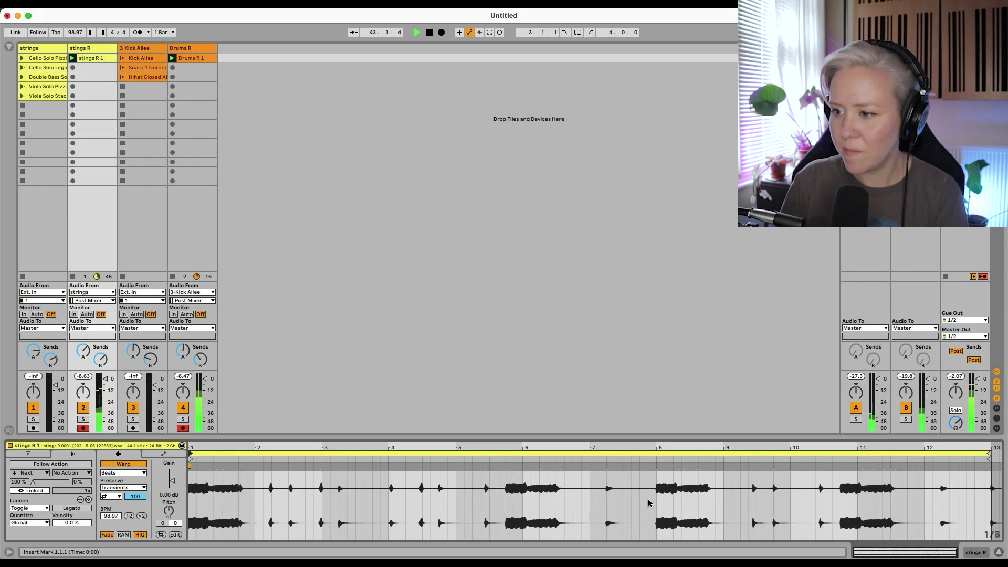
pyautogui.press('space')
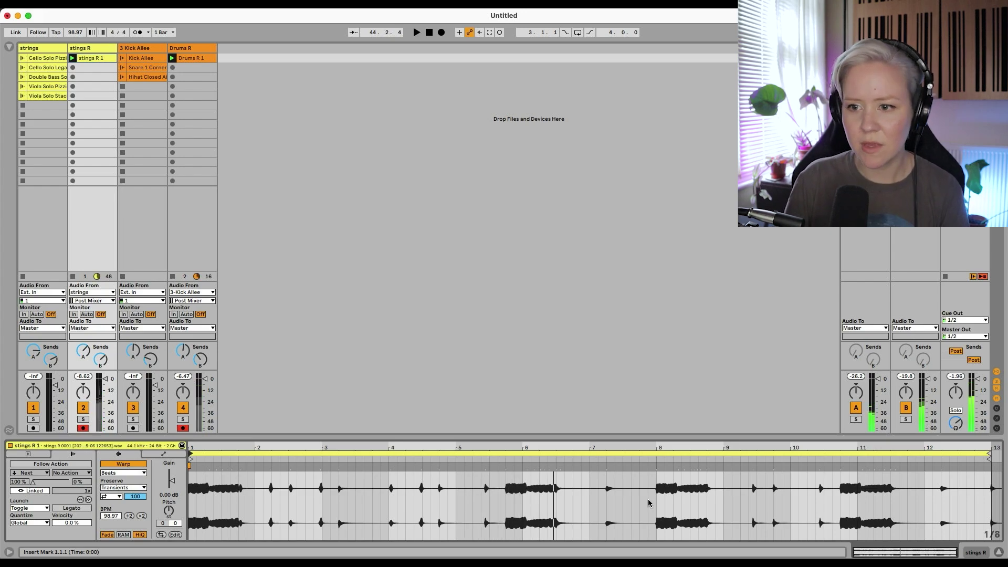